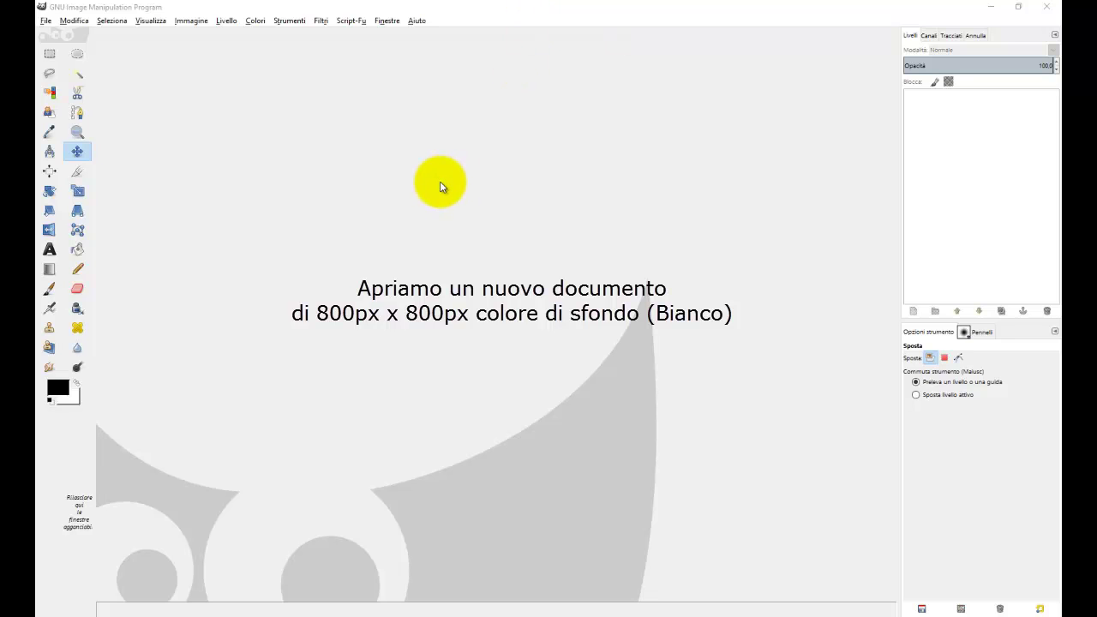
Create a new 800×800 px image filled with the white background colour.
click(44, 21)
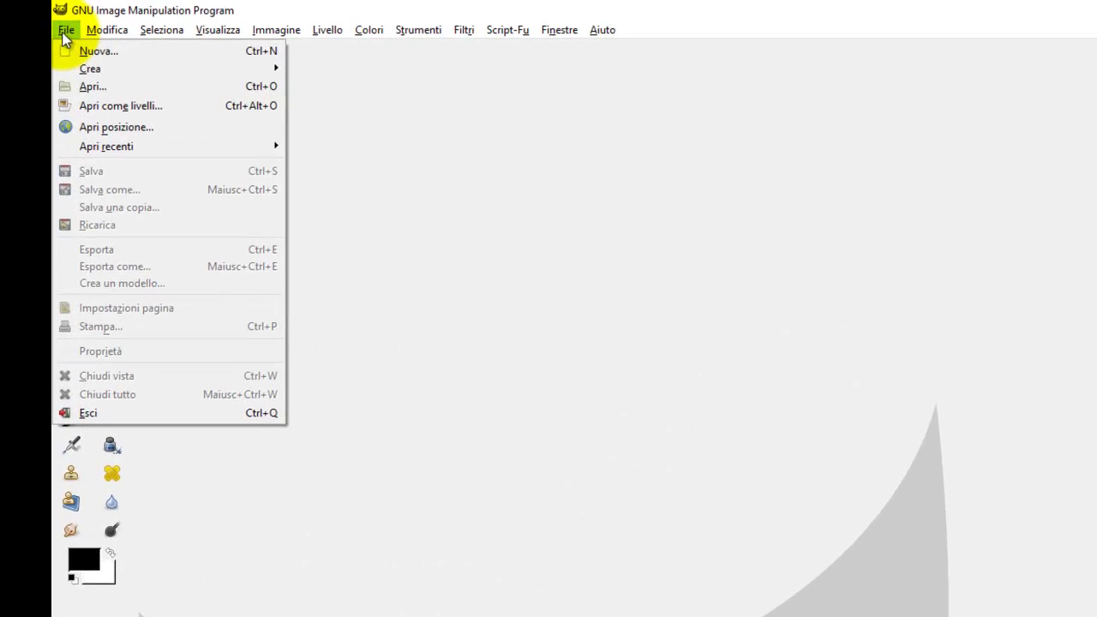
click(92, 53)
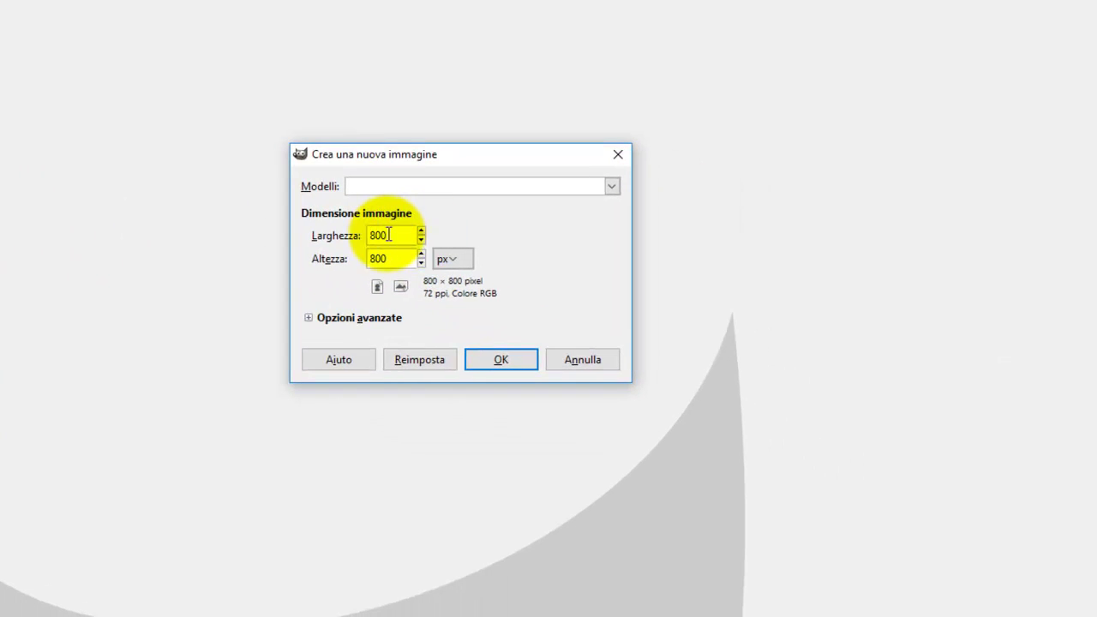
double_click(392, 234)
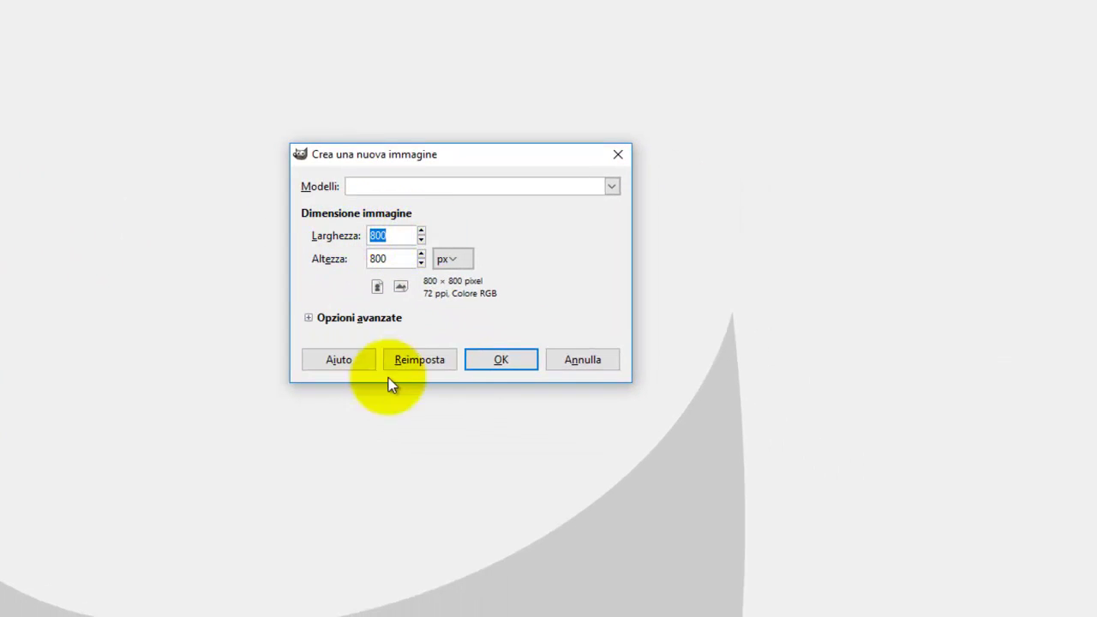
key(Tab)
key(Tab)
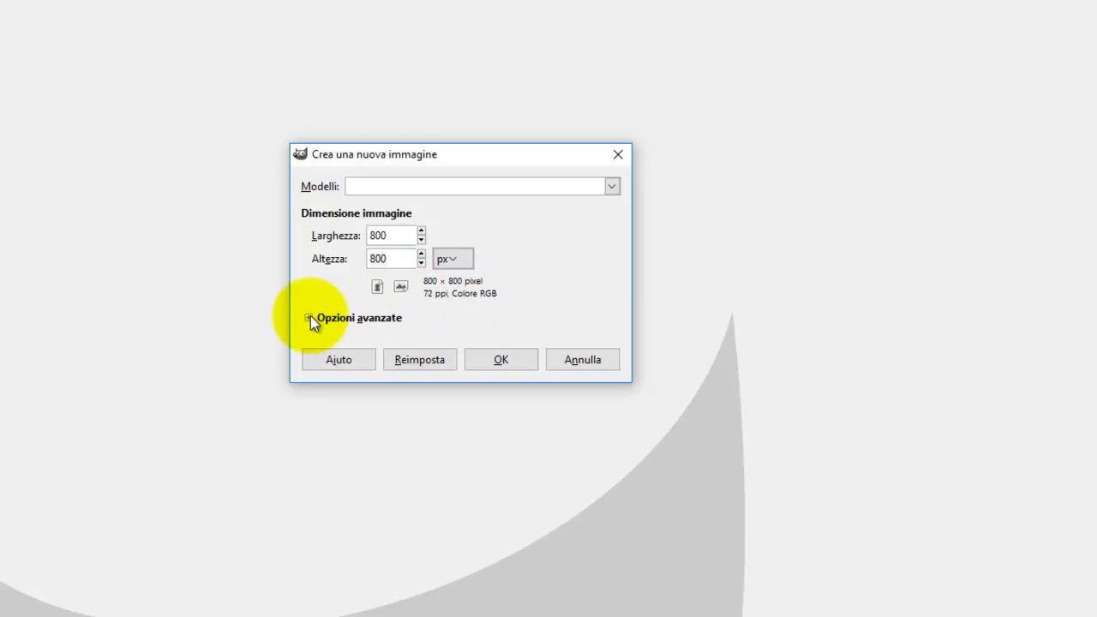
click(310, 317)
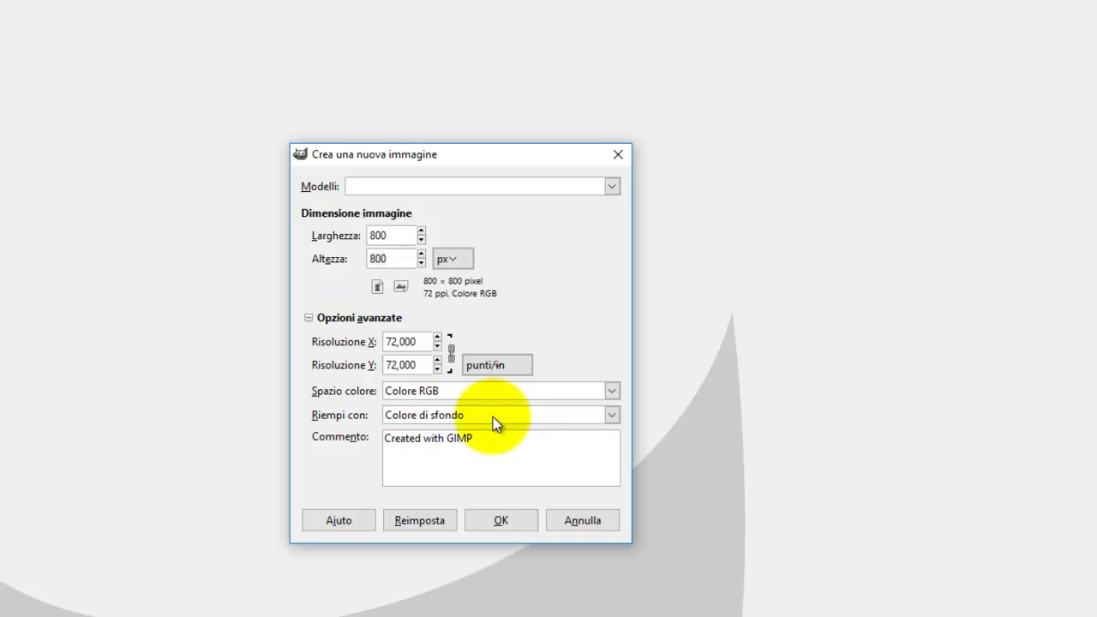
click(506, 526)
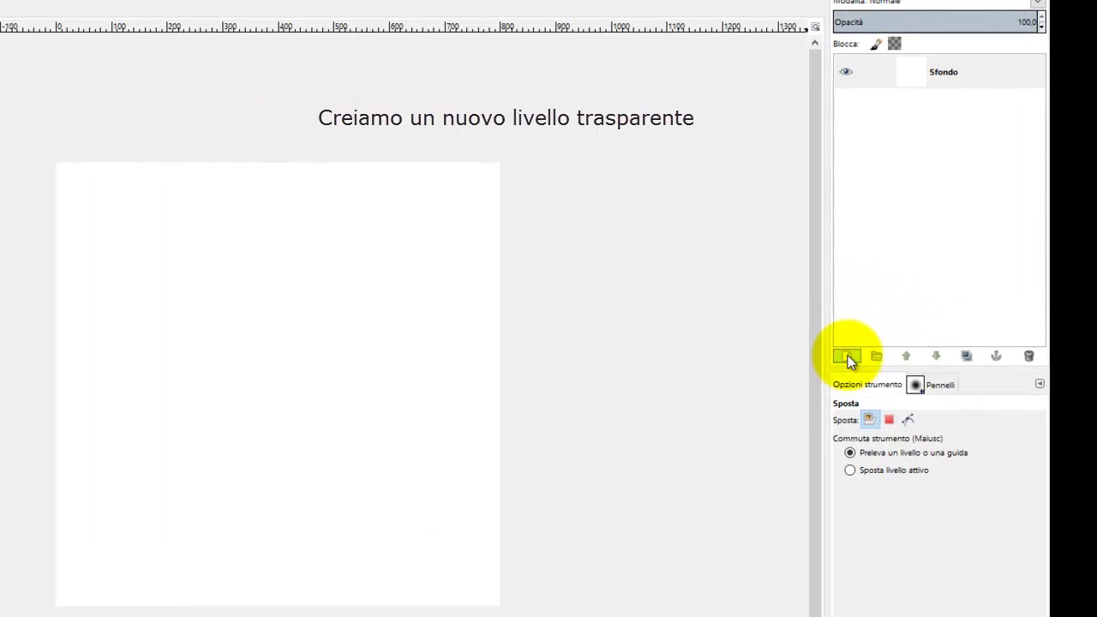
Add a transparent 800×800 layer named Livello above the white Sfondo layer.
click(849, 357)
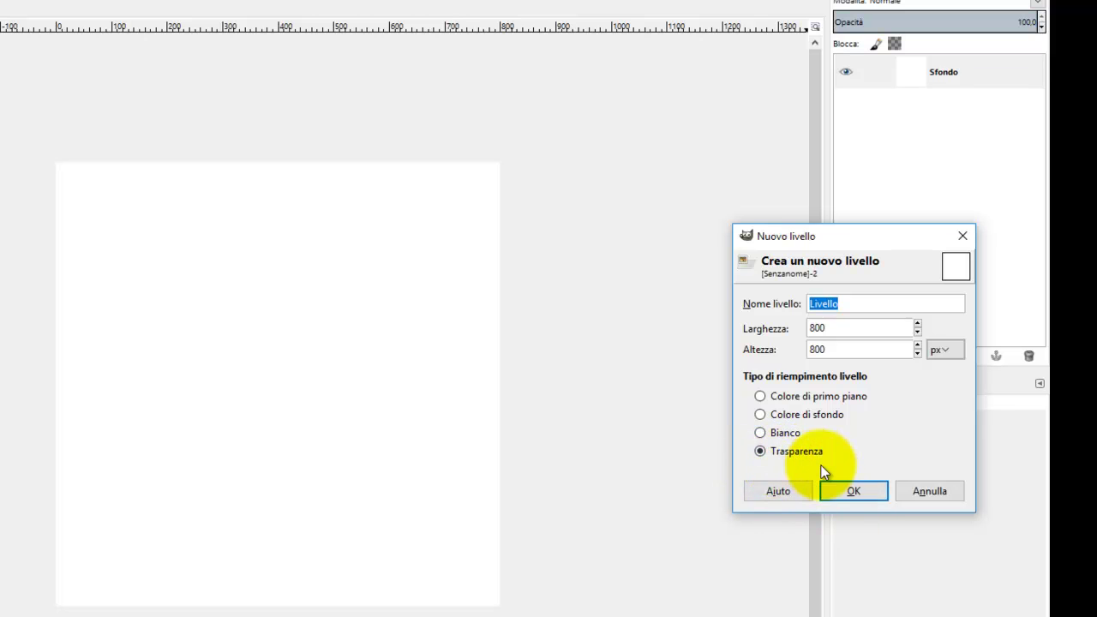
click(861, 494)
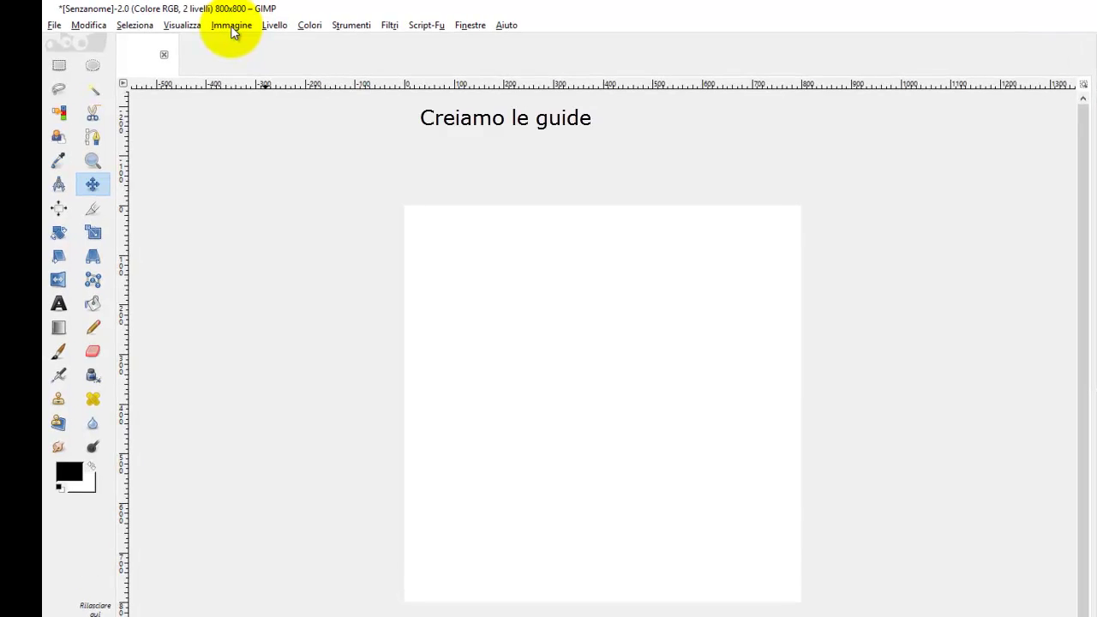
Add vertical guides at 100 px and 300 px.
click(191, 20)
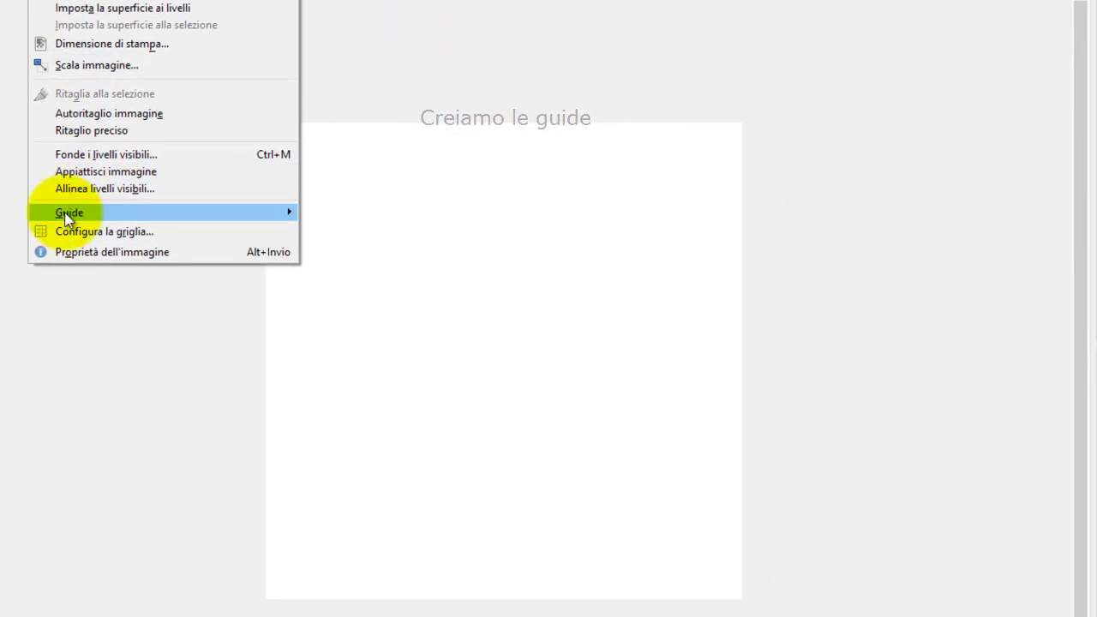
mouse_move(69, 213)
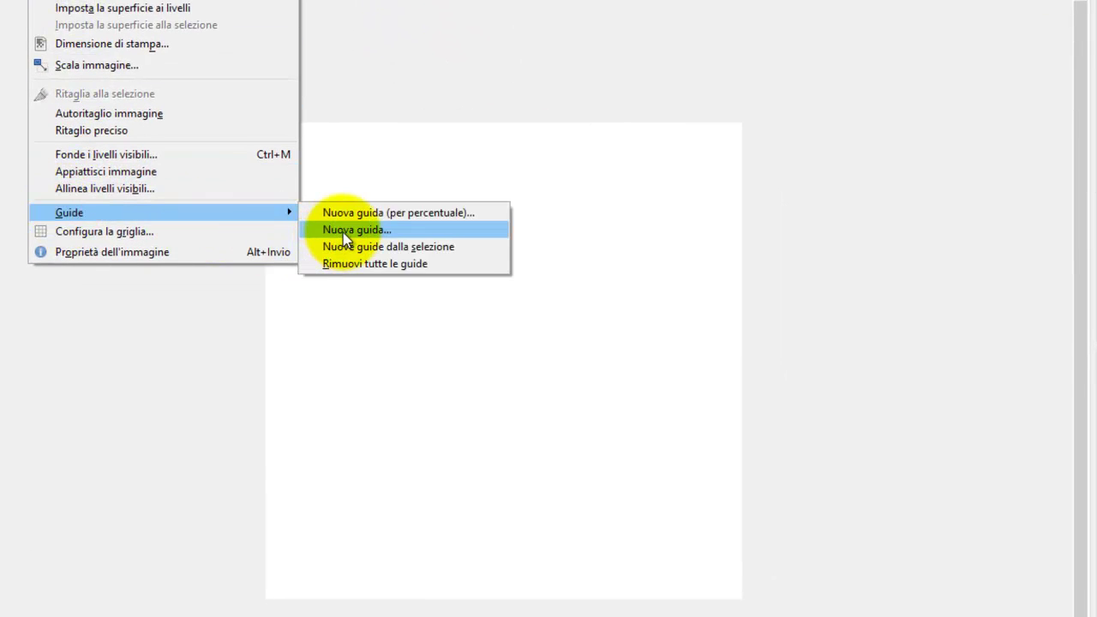
click(347, 229)
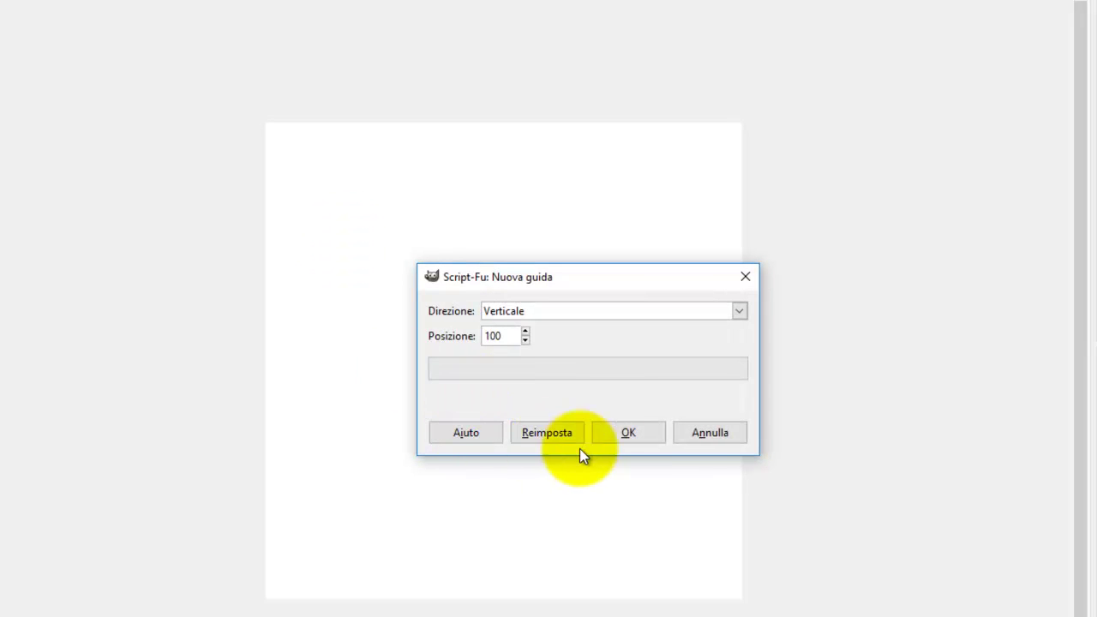
click(620, 434)
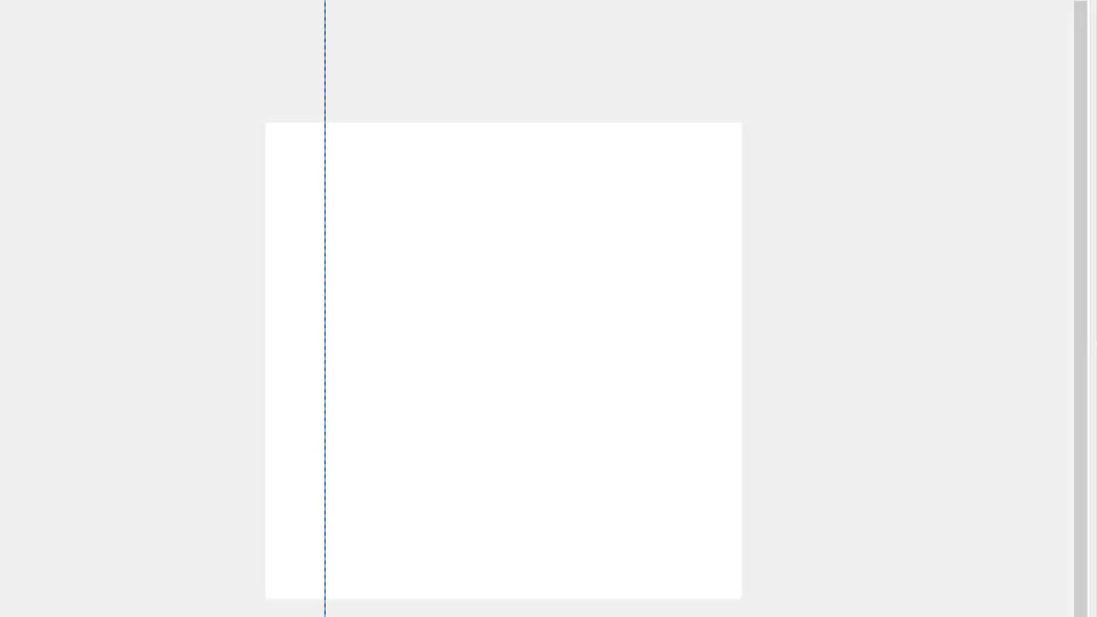
click(47, 0)
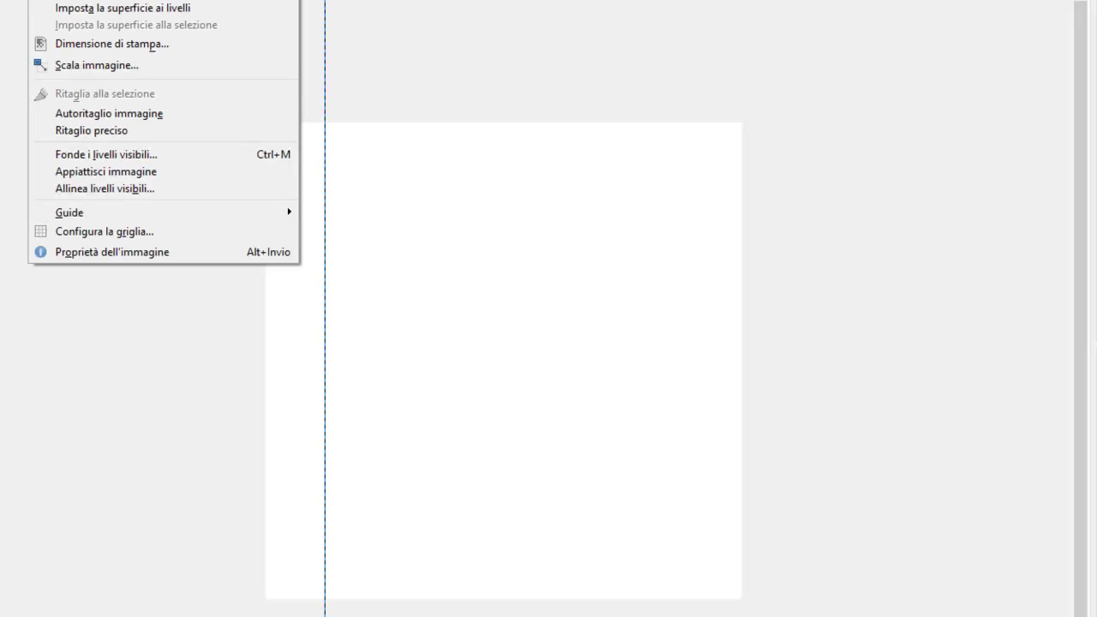
mouse_move(69, 213)
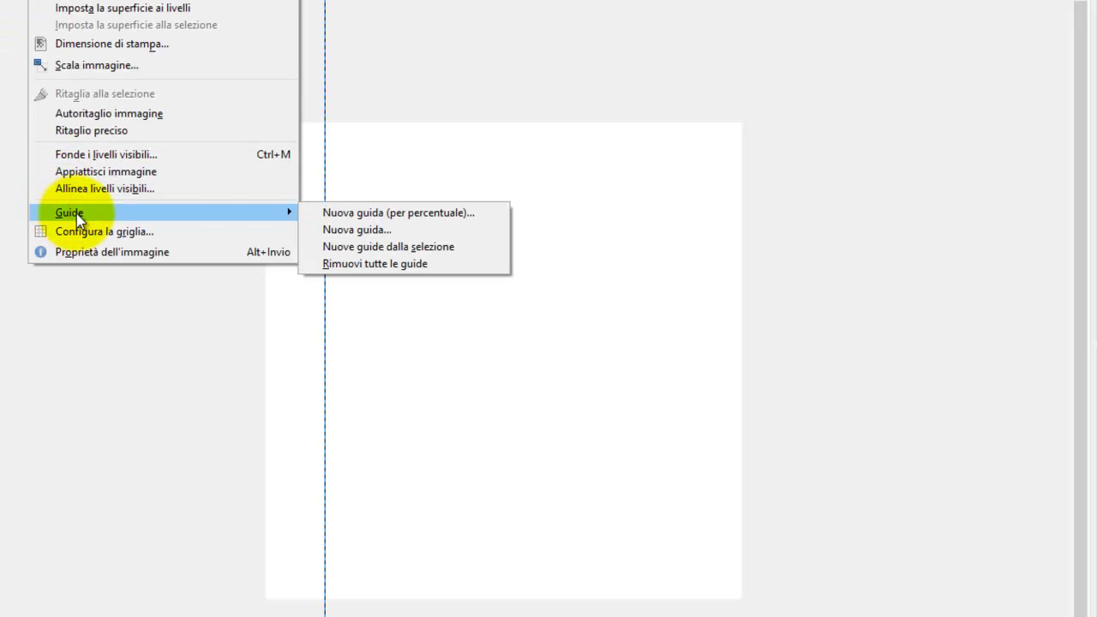
click(346, 230)
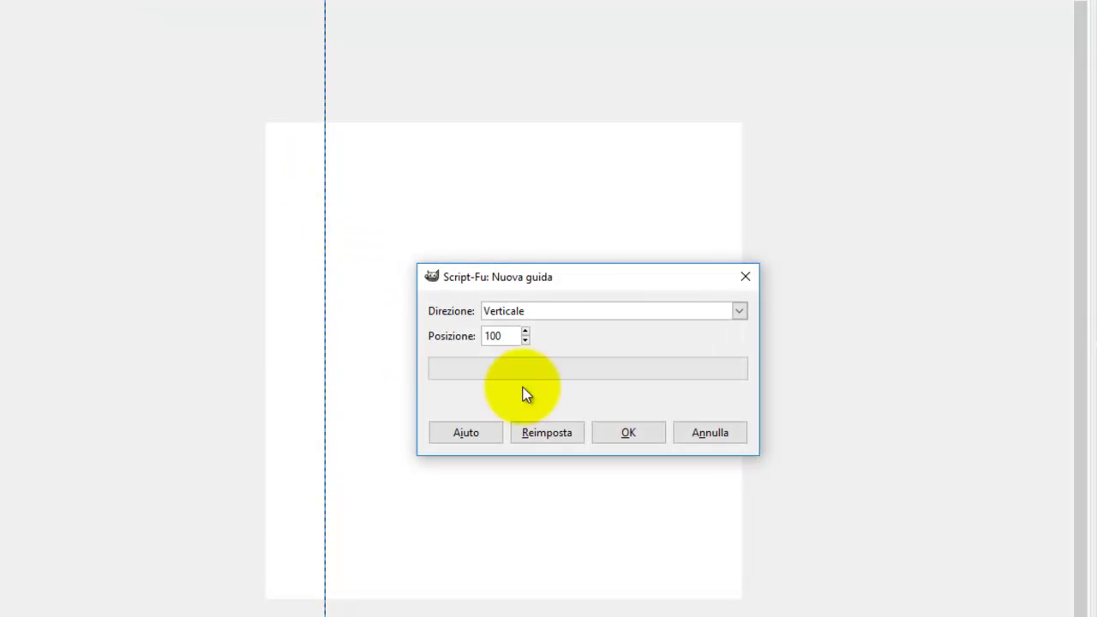
double_click(504, 336)
text(300)
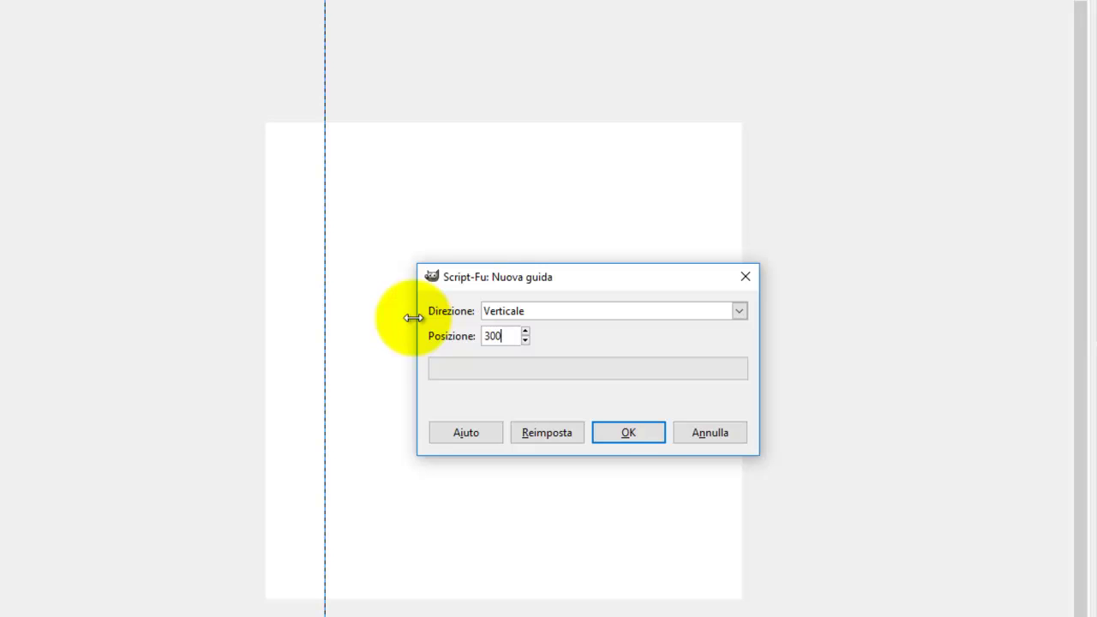
click(634, 435)
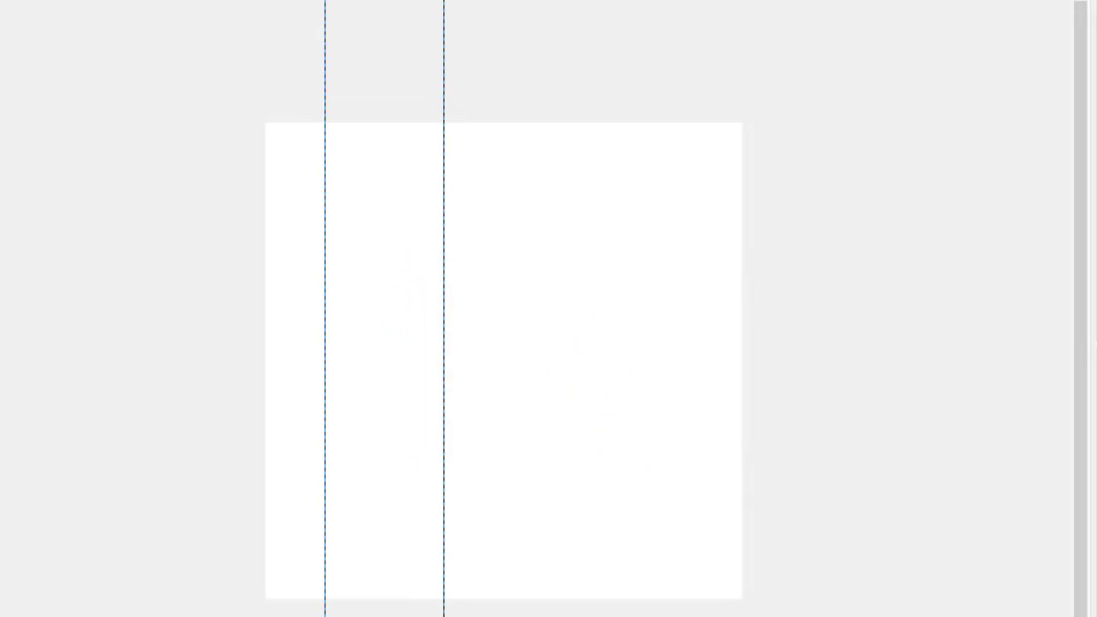
Add vertical guides at 500 px and 700 px.
key(alt+i)
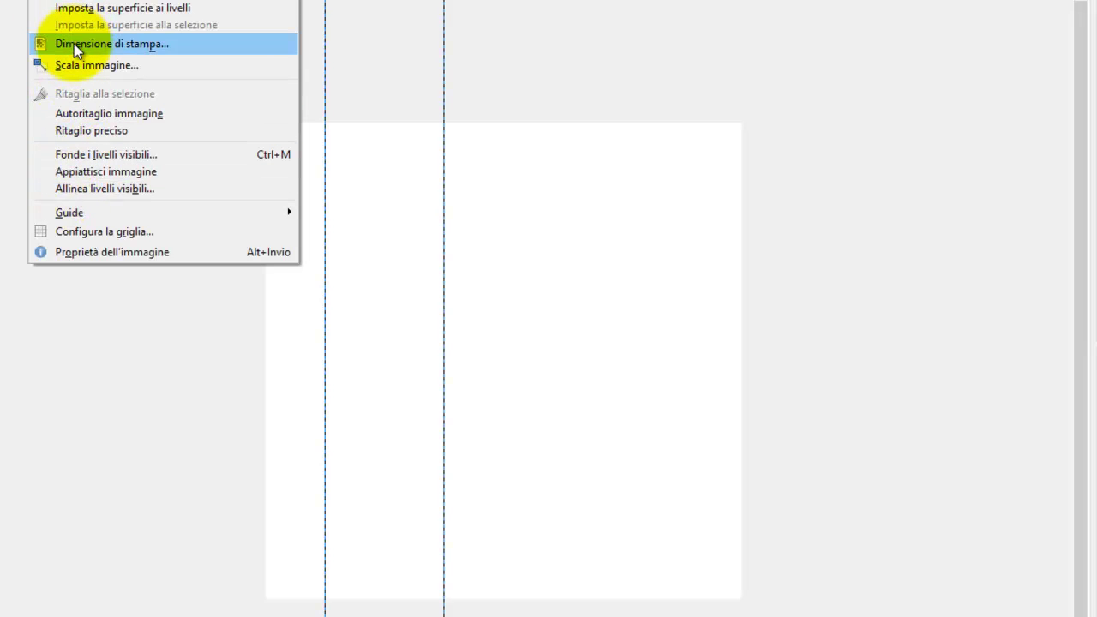
mouse_move(70, 212)
click(381, 230)
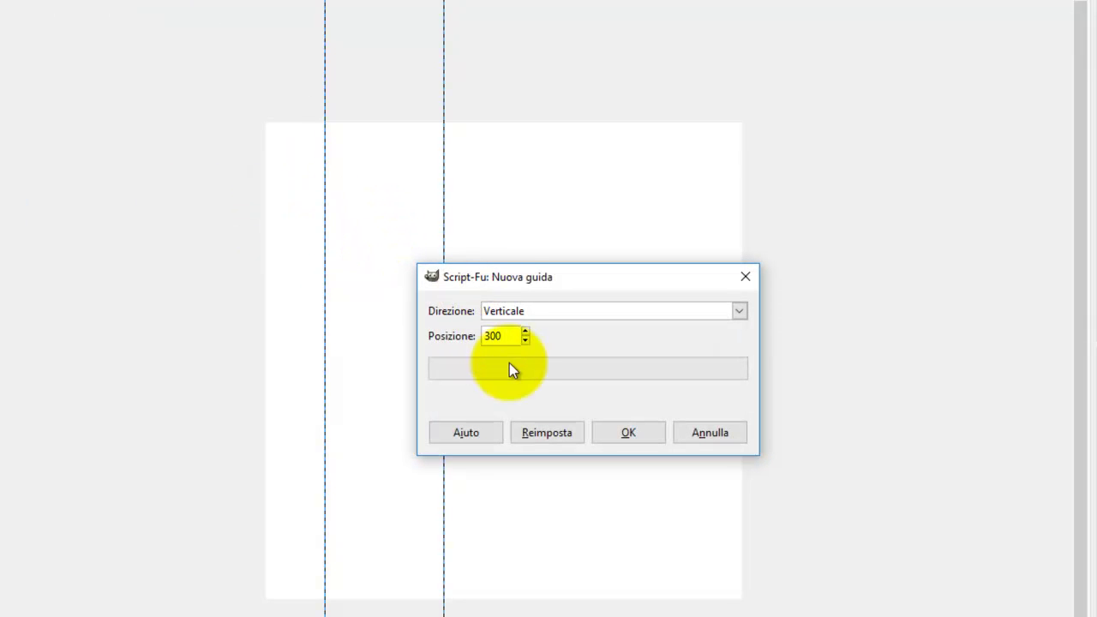
double_click(507, 339)
text(500)
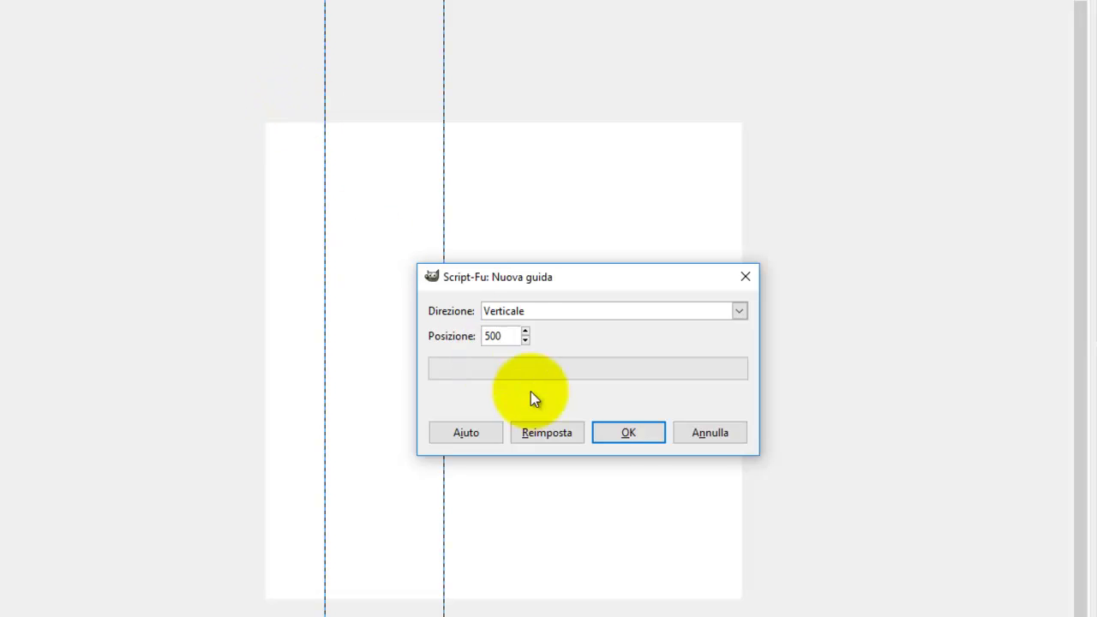
click(630, 435)
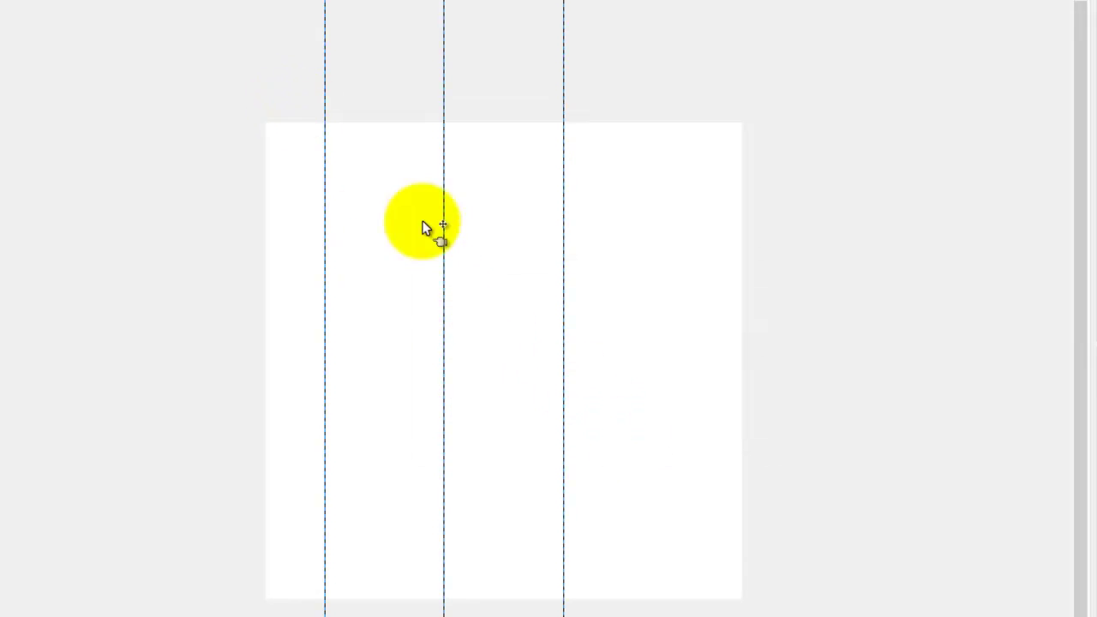
click(64, 0)
mouse_move(69, 213)
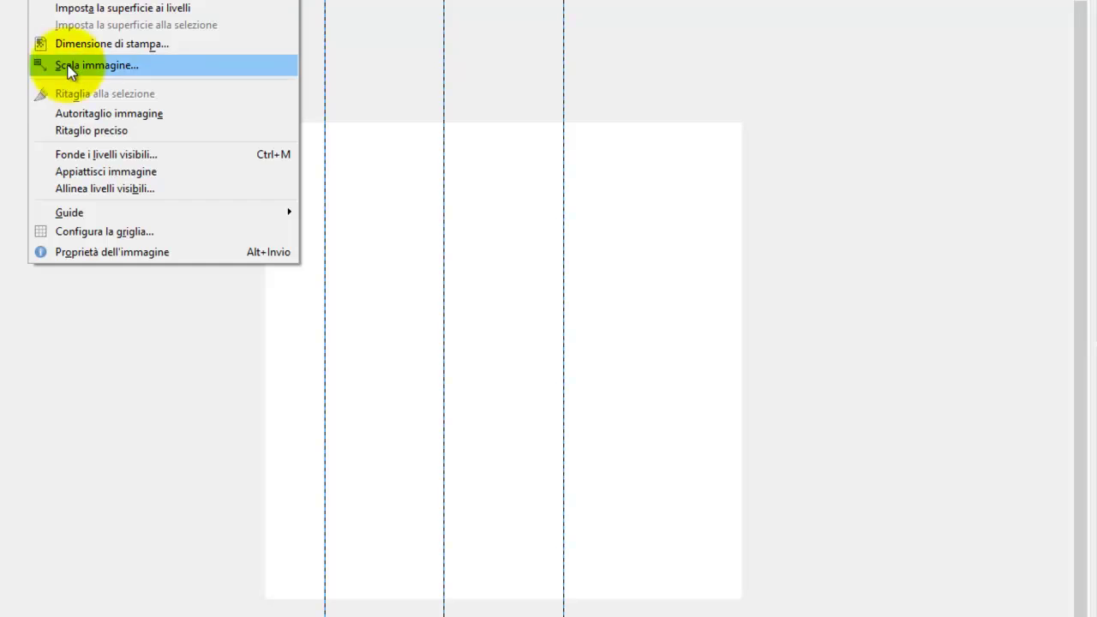
click(323, 229)
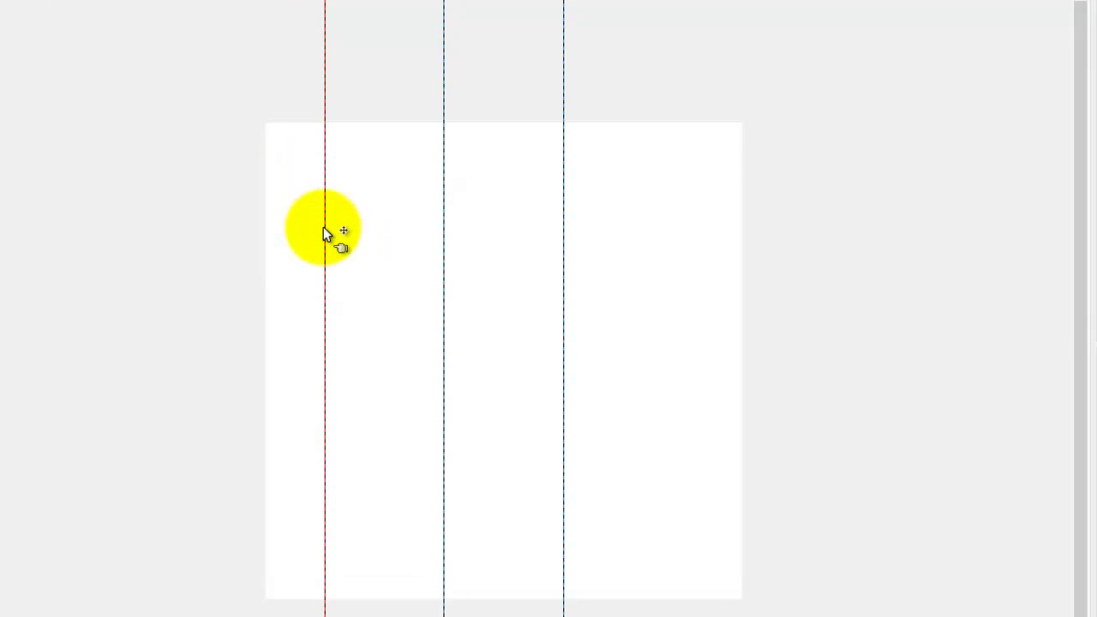
double_click(504, 336)
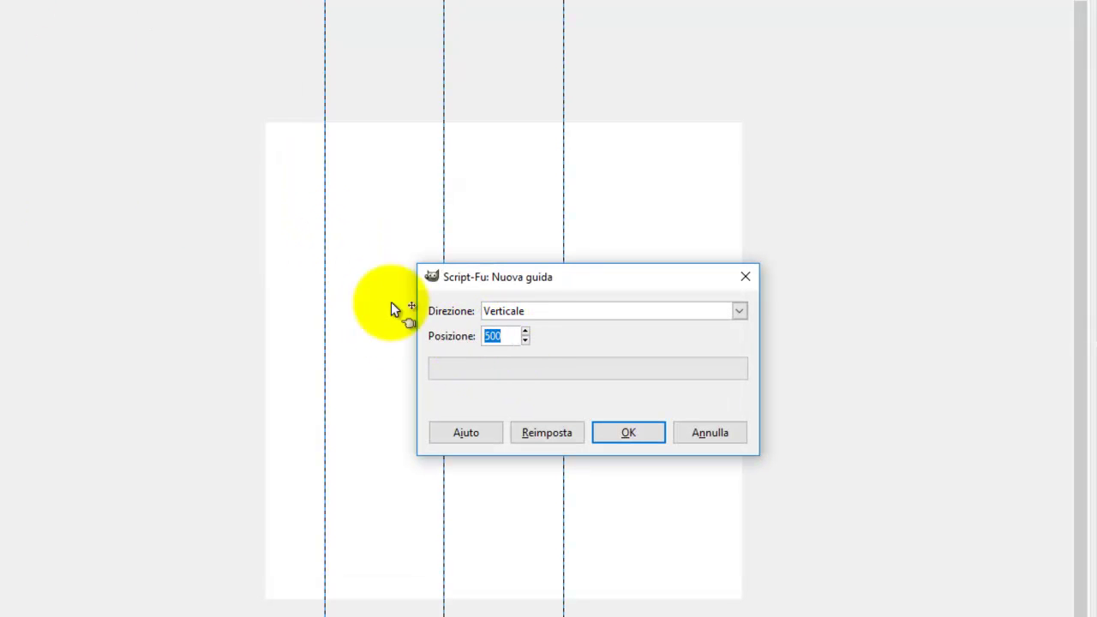
text(700)
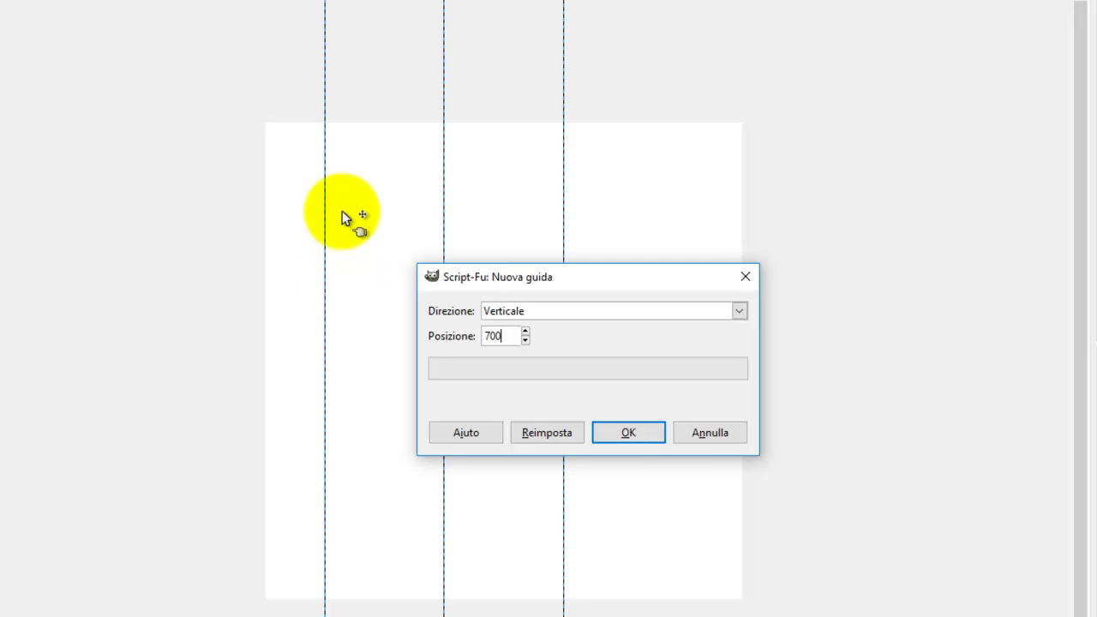
click(628, 432)
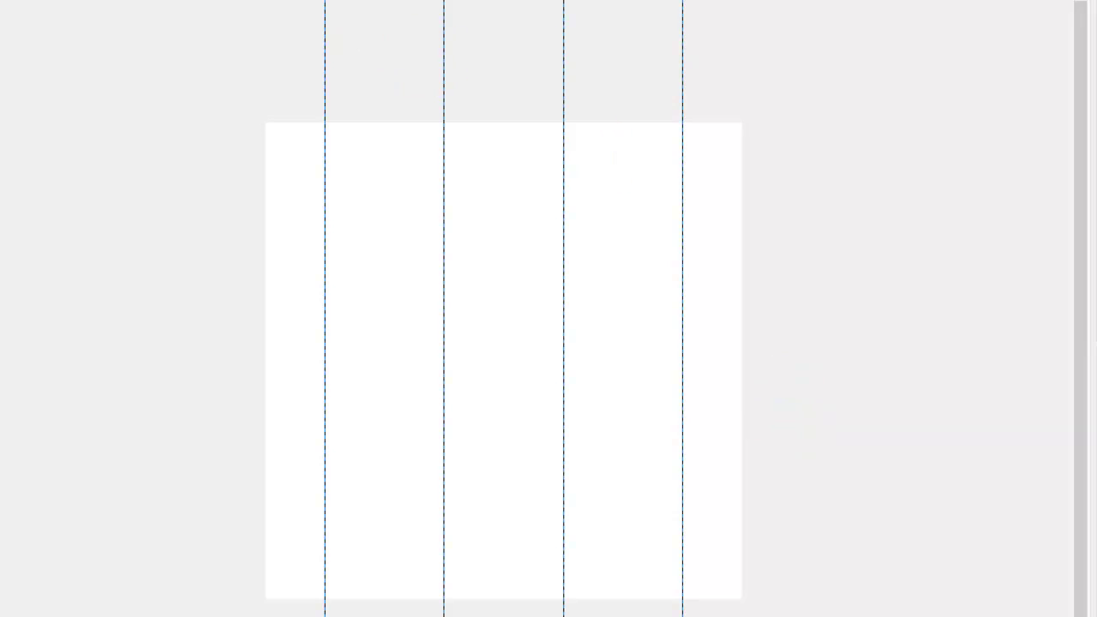
click(64, 0)
mouse_move(70, 213)
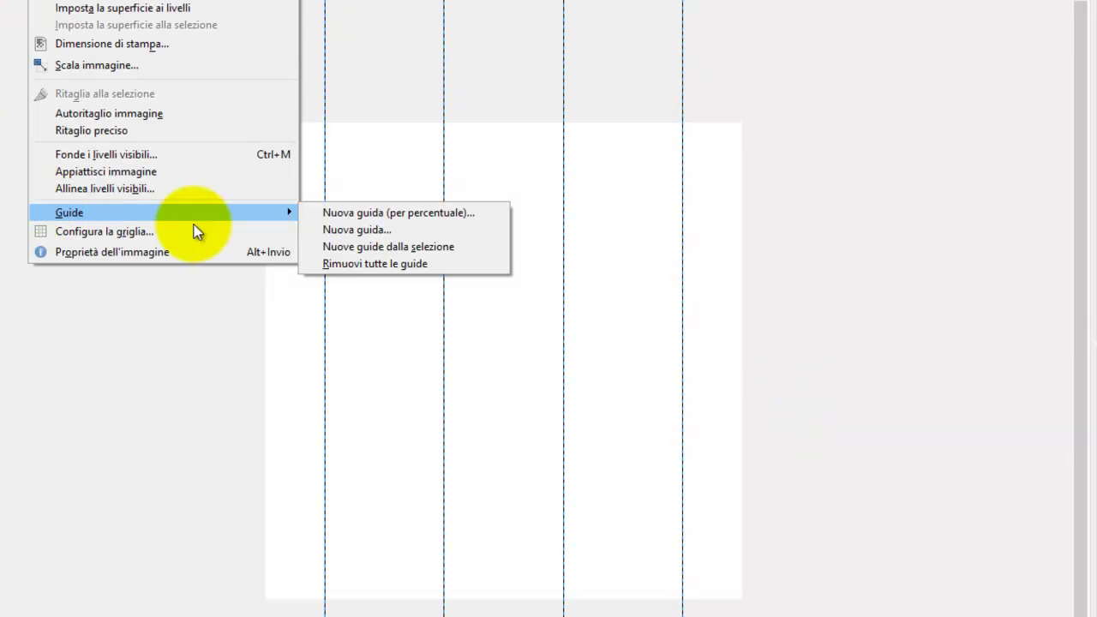
Add horizontal guides at 700 px and 500 px.
click(356, 230)
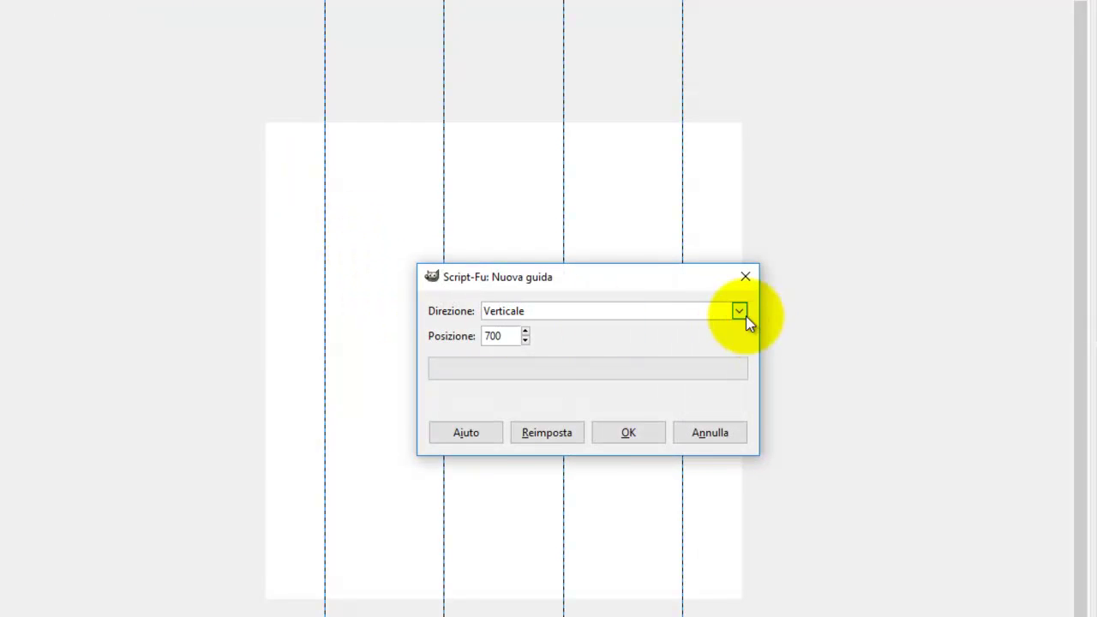
click(739, 311)
click(595, 334)
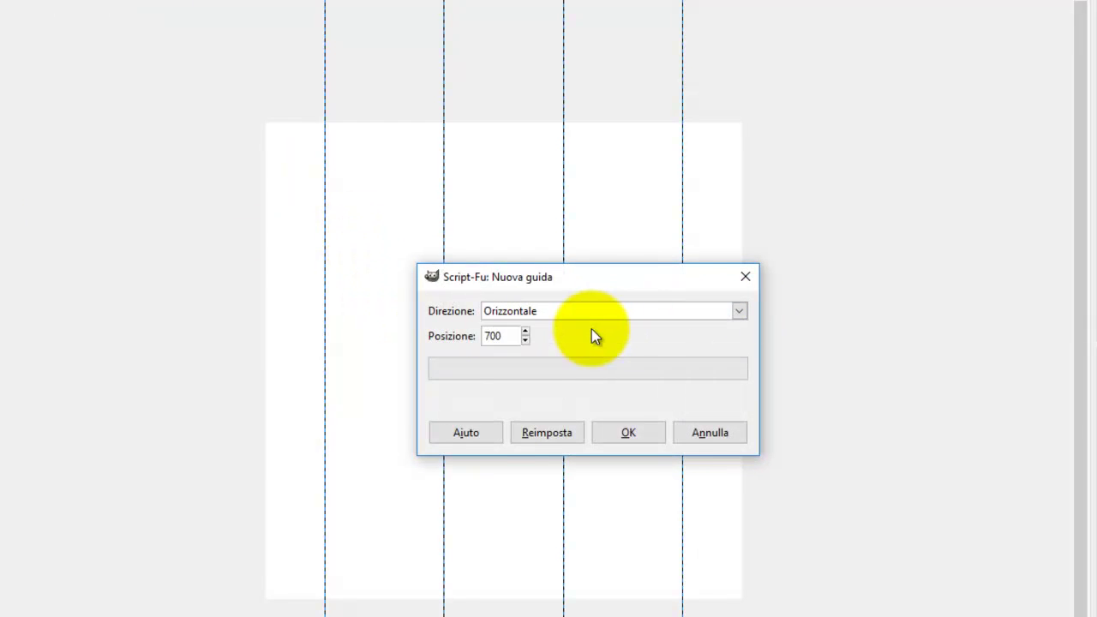
click(632, 434)
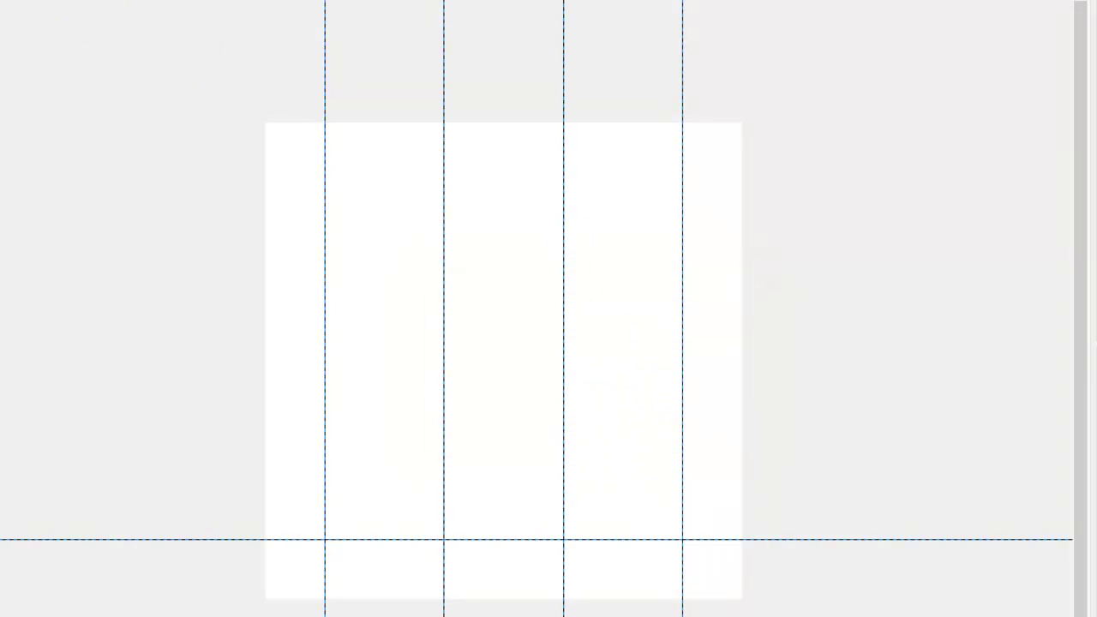
click(69, 0)
mouse_move(68, 213)
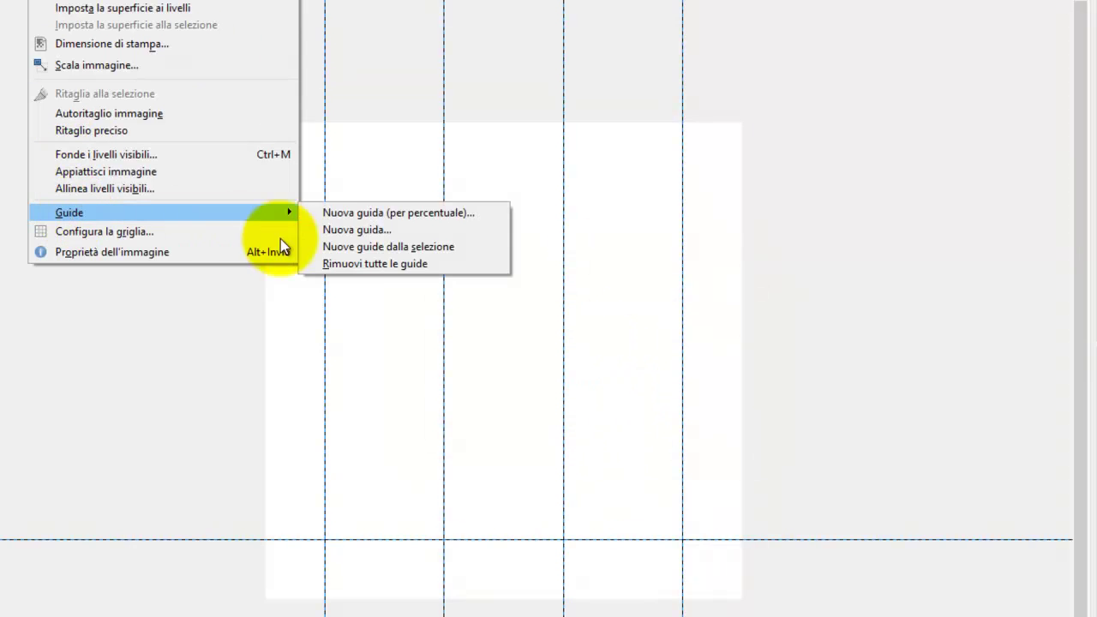
click(354, 231)
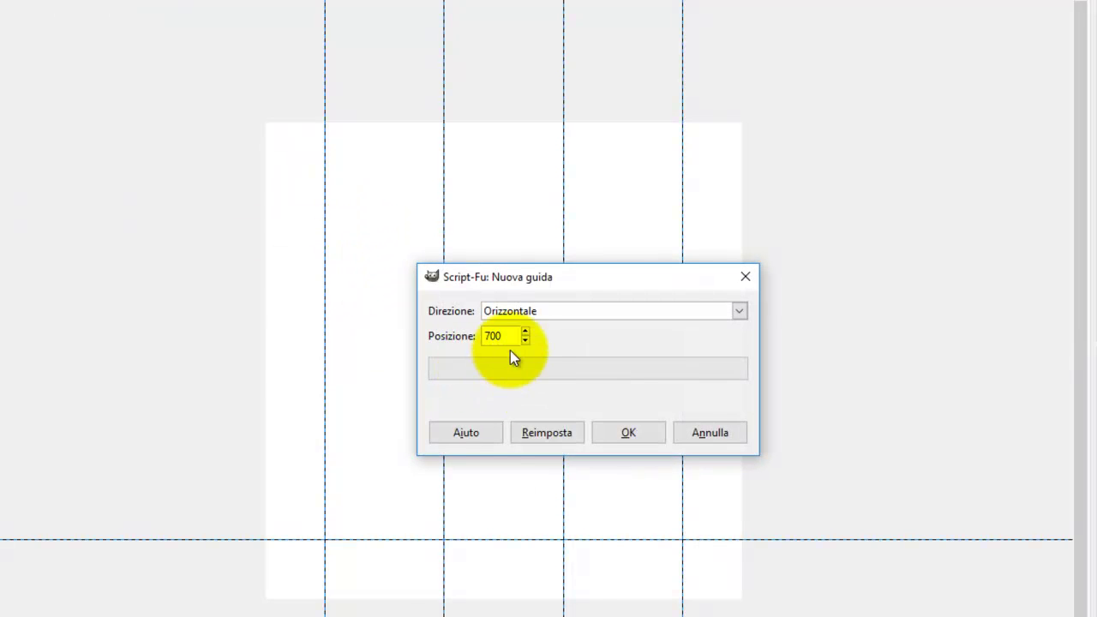
text(0)
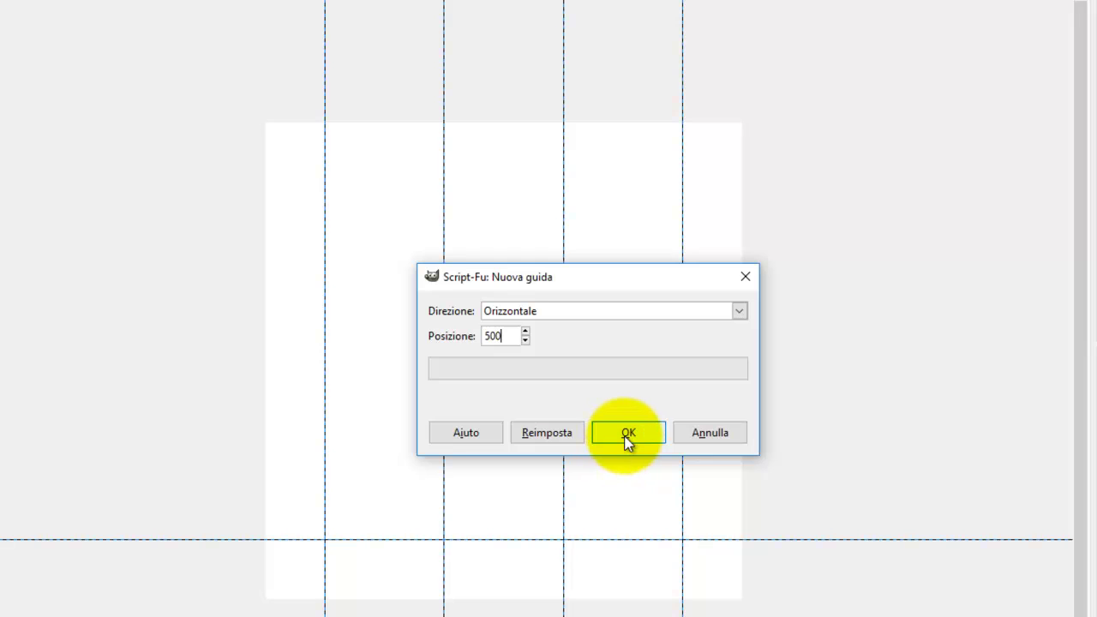
click(628, 433)
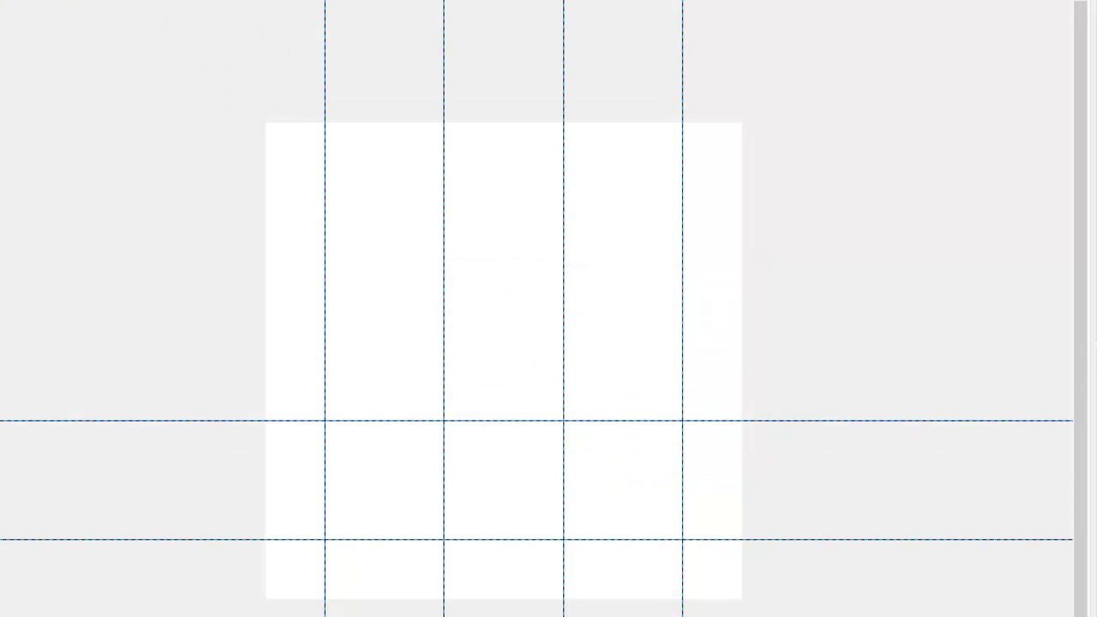
Add horizontal guides at 300 px and 100 px.
click(54, 4)
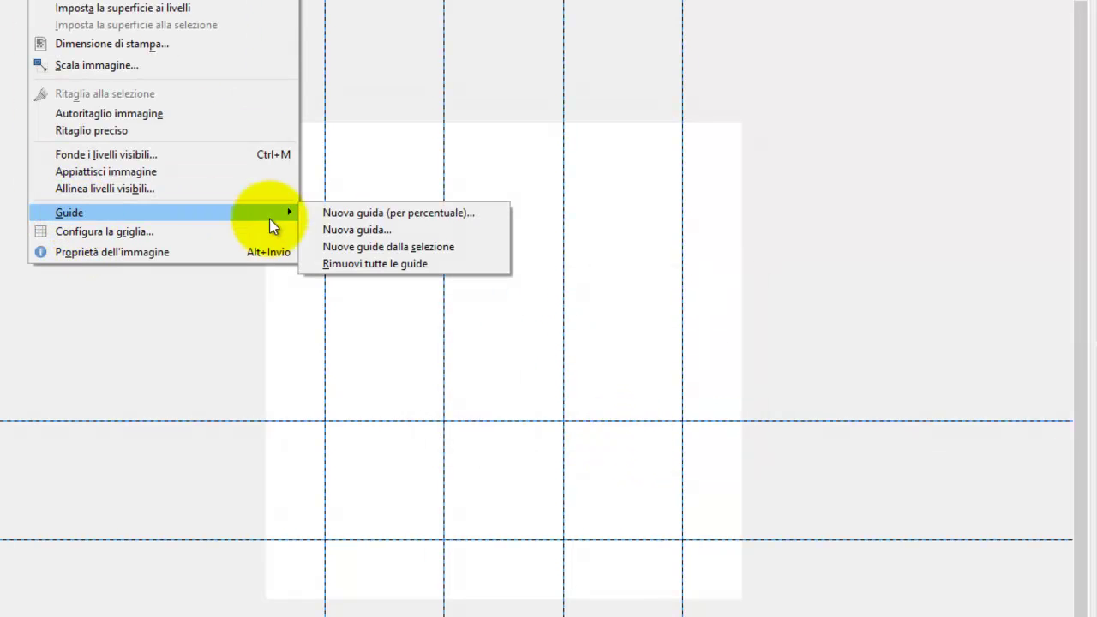
click(348, 230)
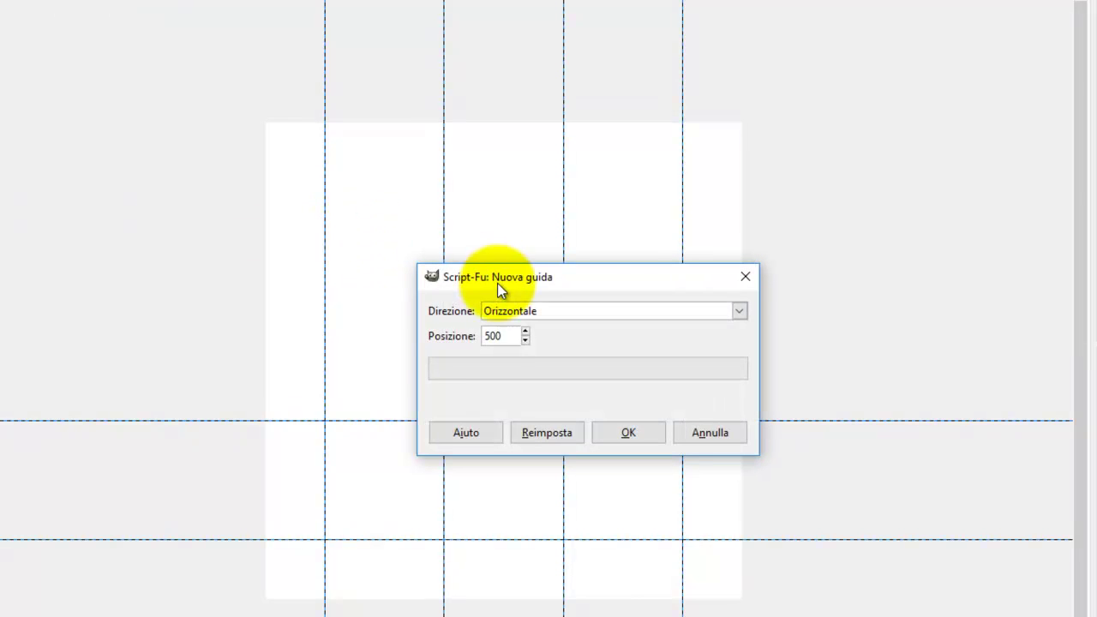
drag(501, 336, 463, 339)
text(300)
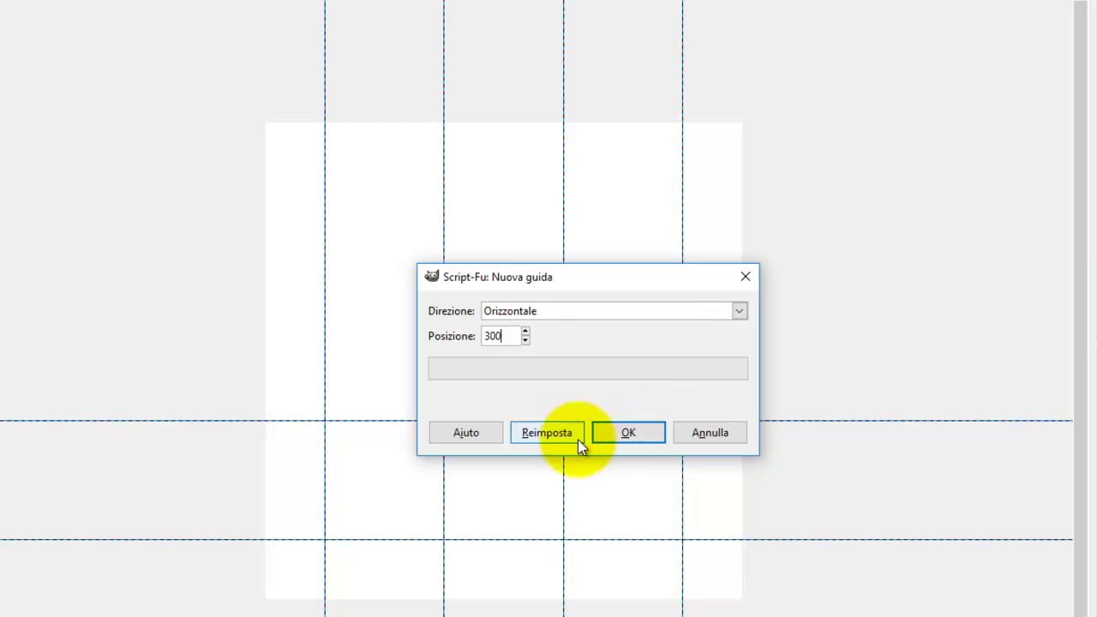
click(618, 437)
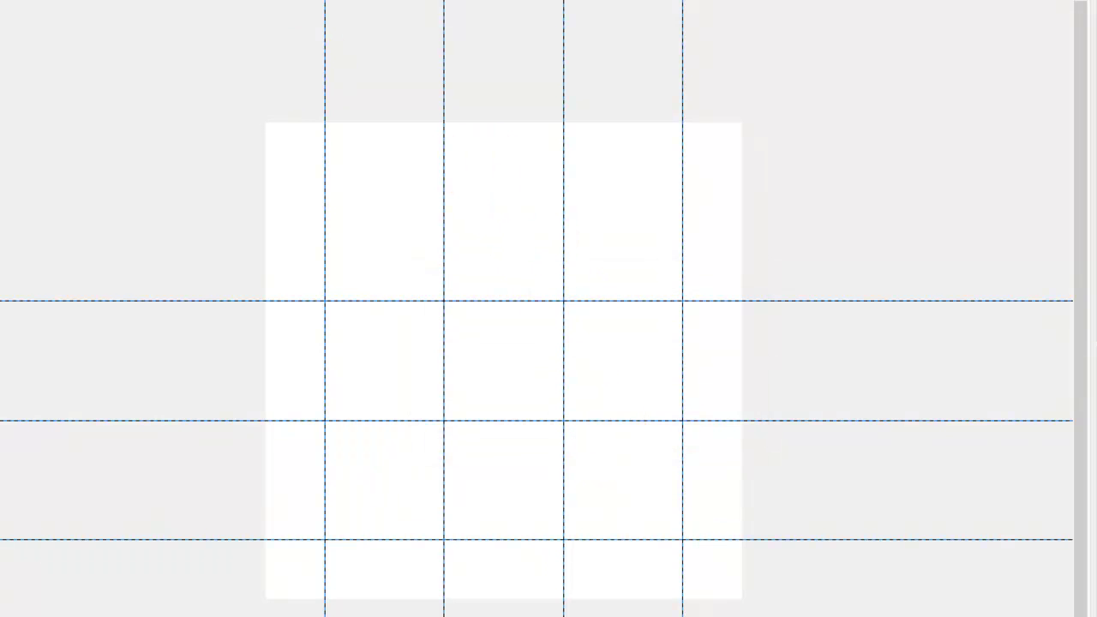
click(58, 0)
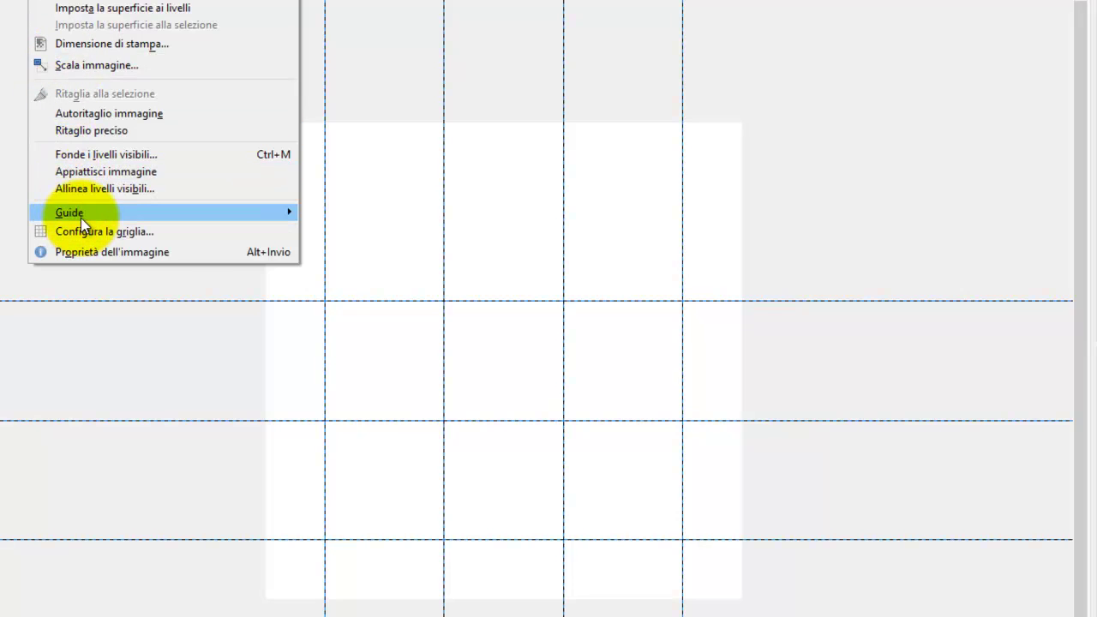
click(383, 231)
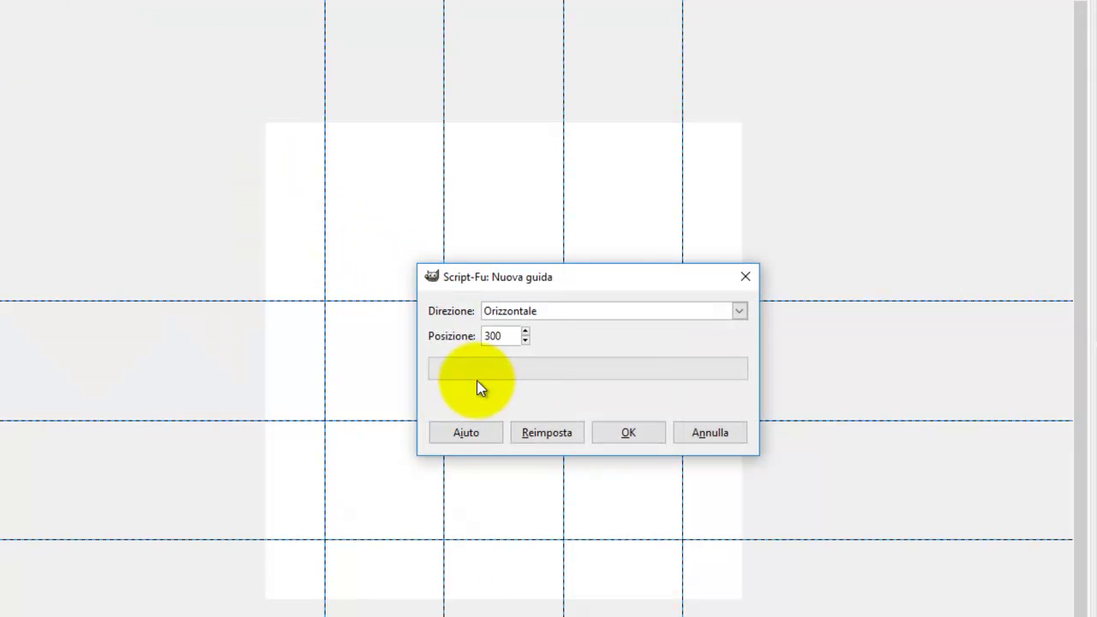
drag(503, 335, 430, 341)
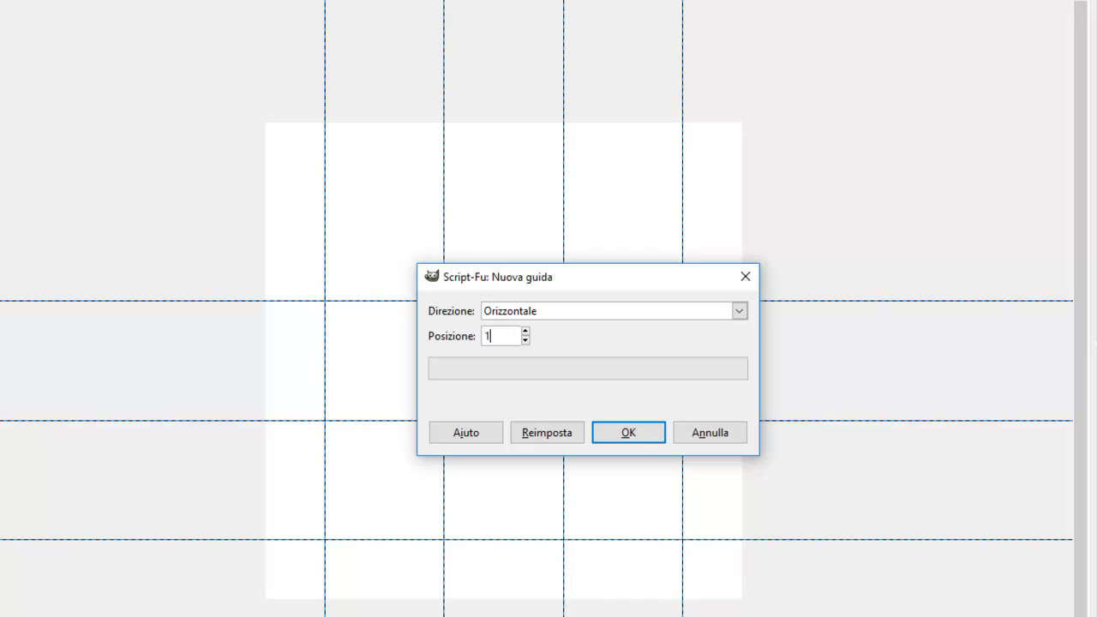
click(628, 433)
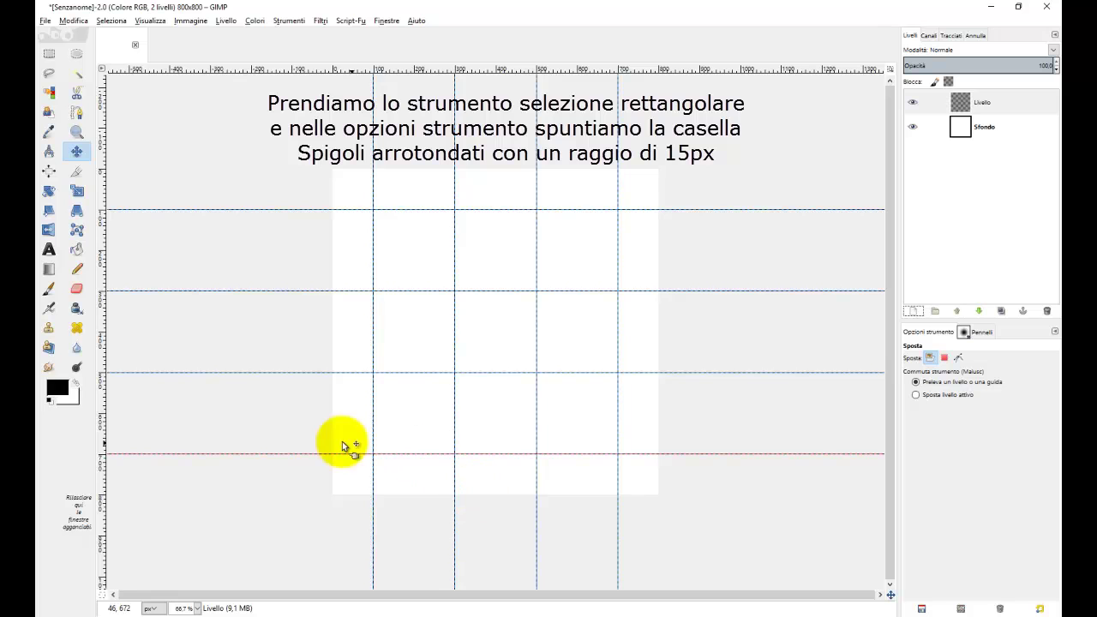
Draw a 200×200 px rounded selection (radius 15) over the top-left grid cell.
click(48, 58)
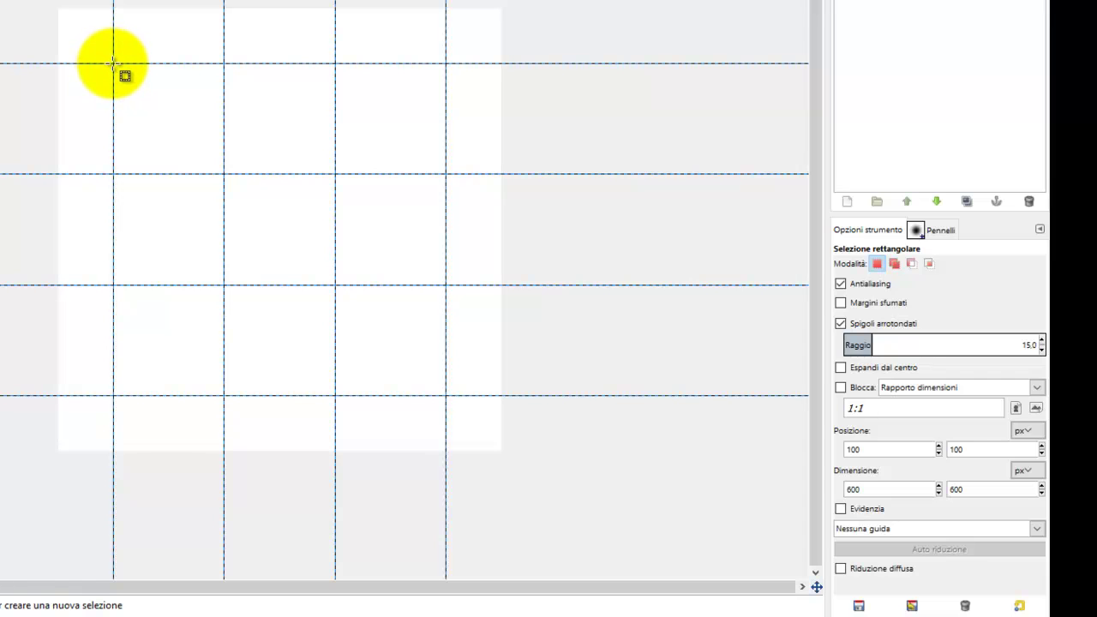
mouse_move(113, 64)
mouse_down()
mouse_move(203, 99)
mouse_move(220, 169)
mouse_up()
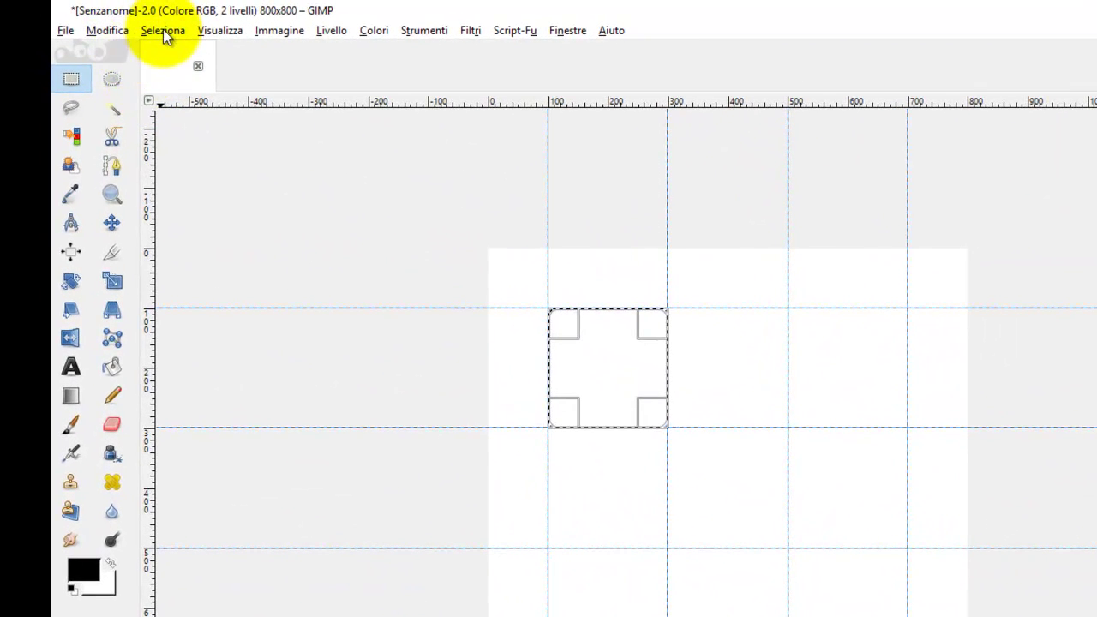
Turn the selection into a 2 px border and fill it with black.
click(139, 29)
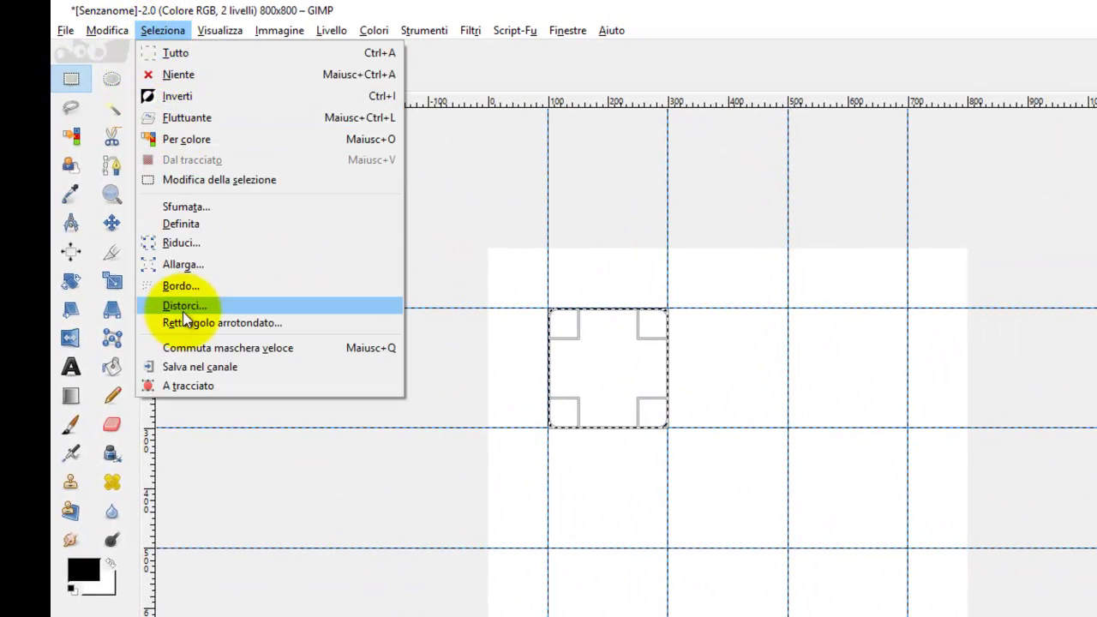
click(182, 285)
text(2)
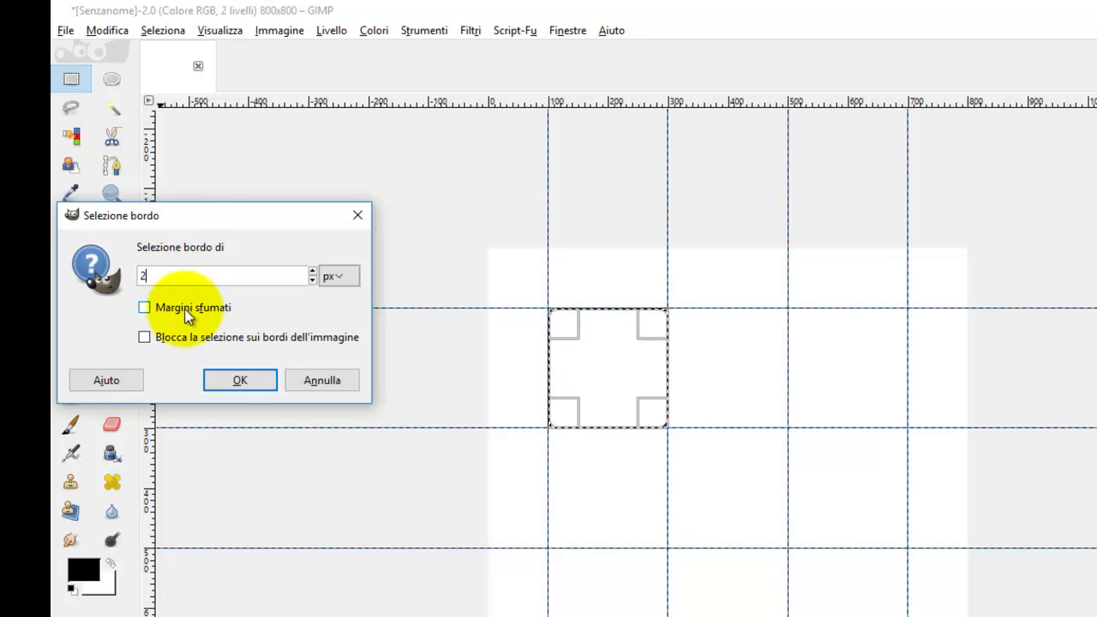
click(257, 382)
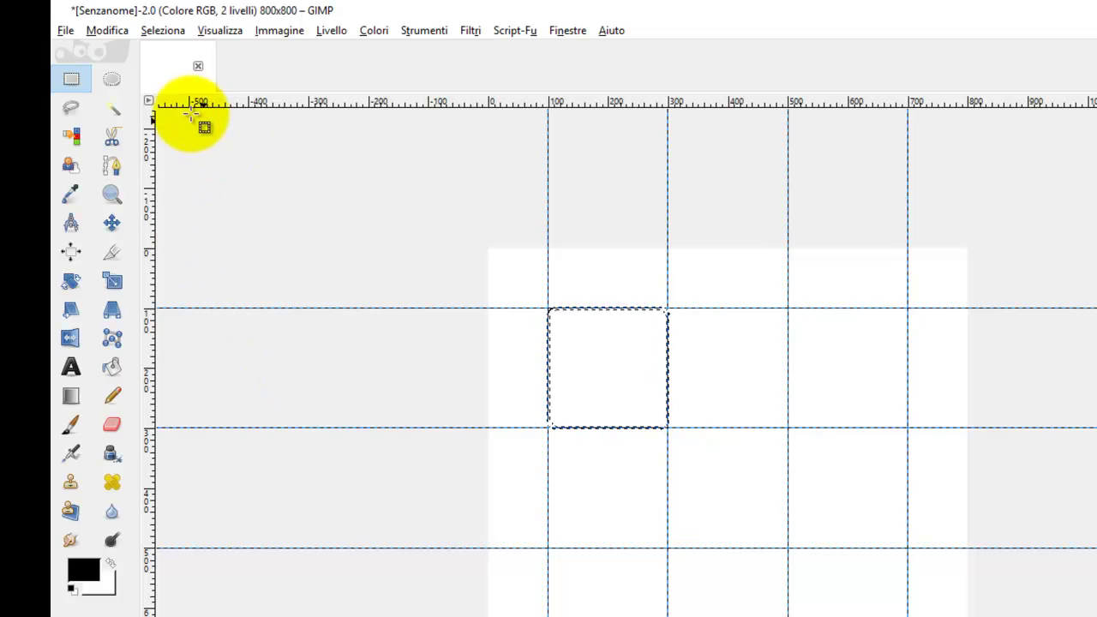
click(105, 32)
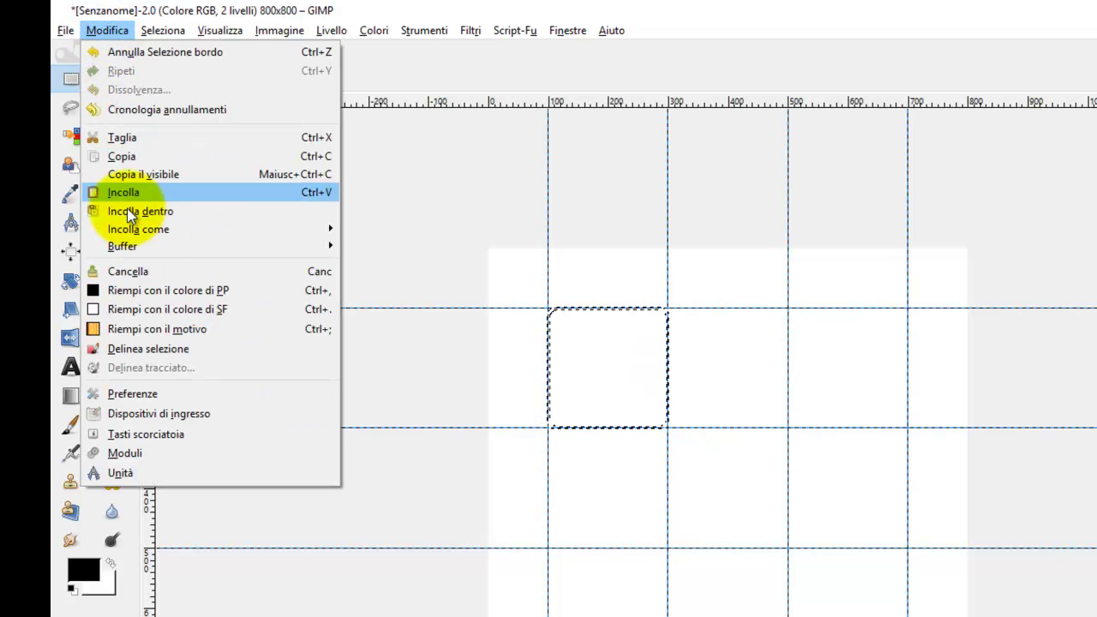
click(145, 290)
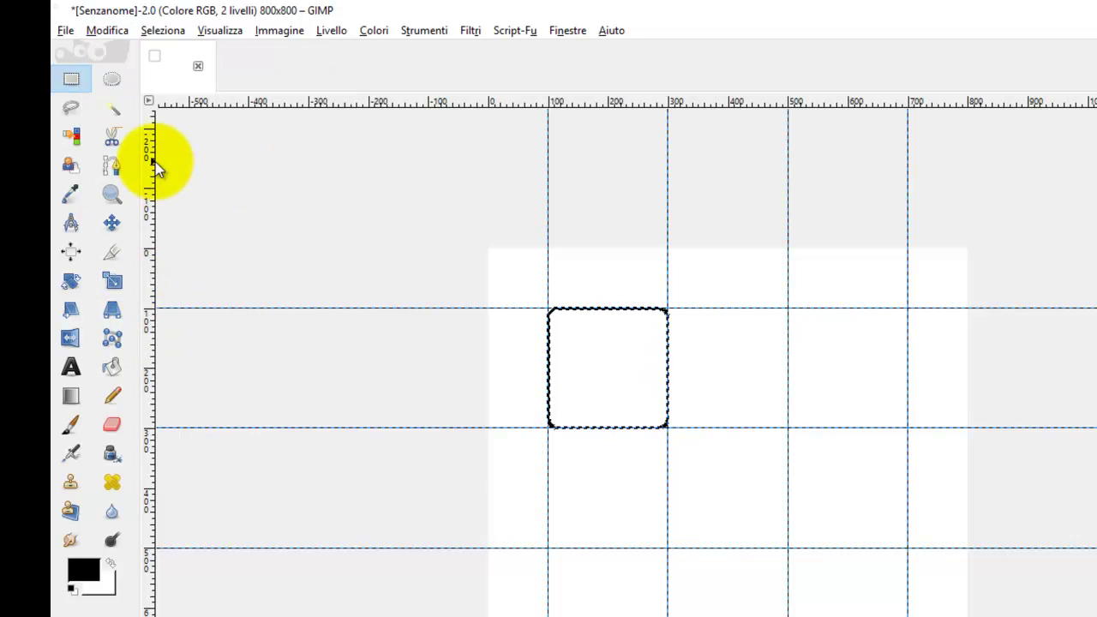
click(163, 31)
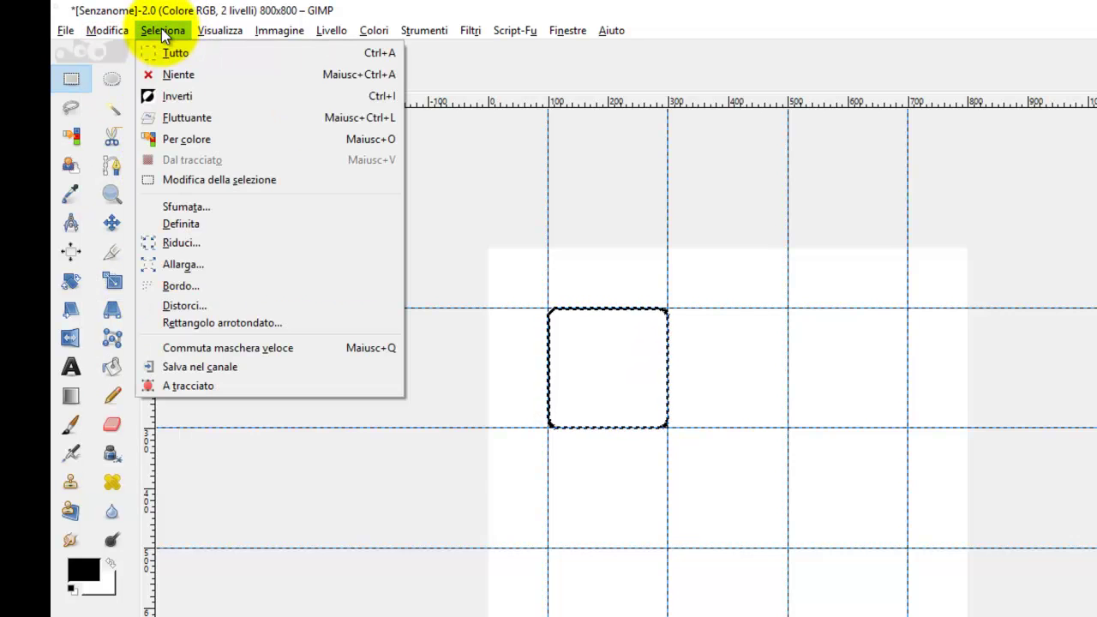
Select the second top-row cell and fill a 2 px black border around it.
click(159, 74)
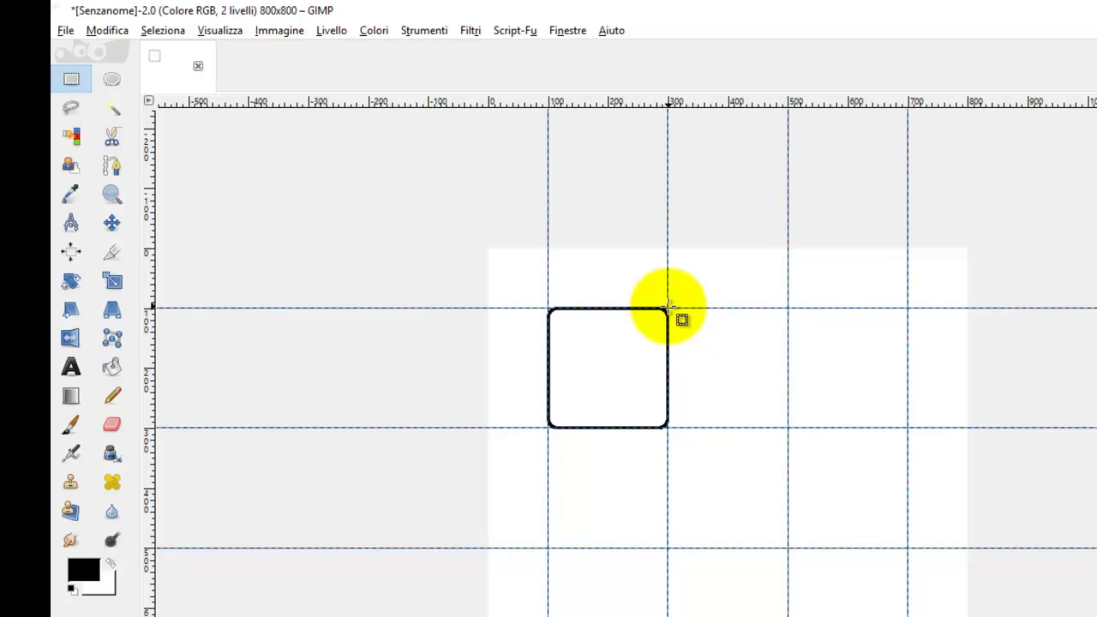
drag(667, 309, 788, 426)
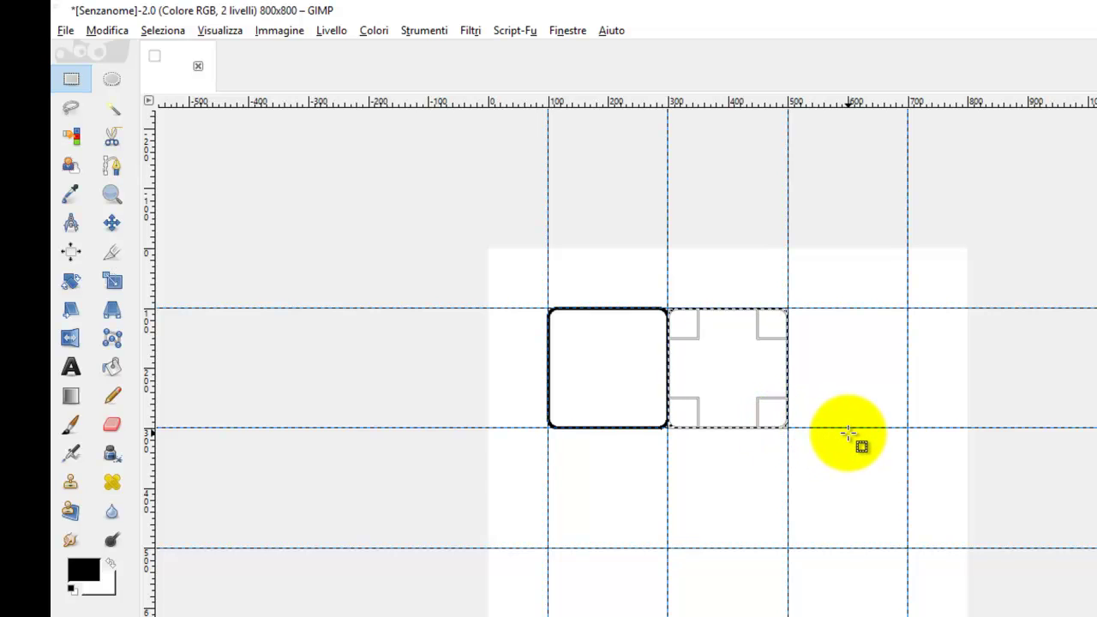
click(168, 31)
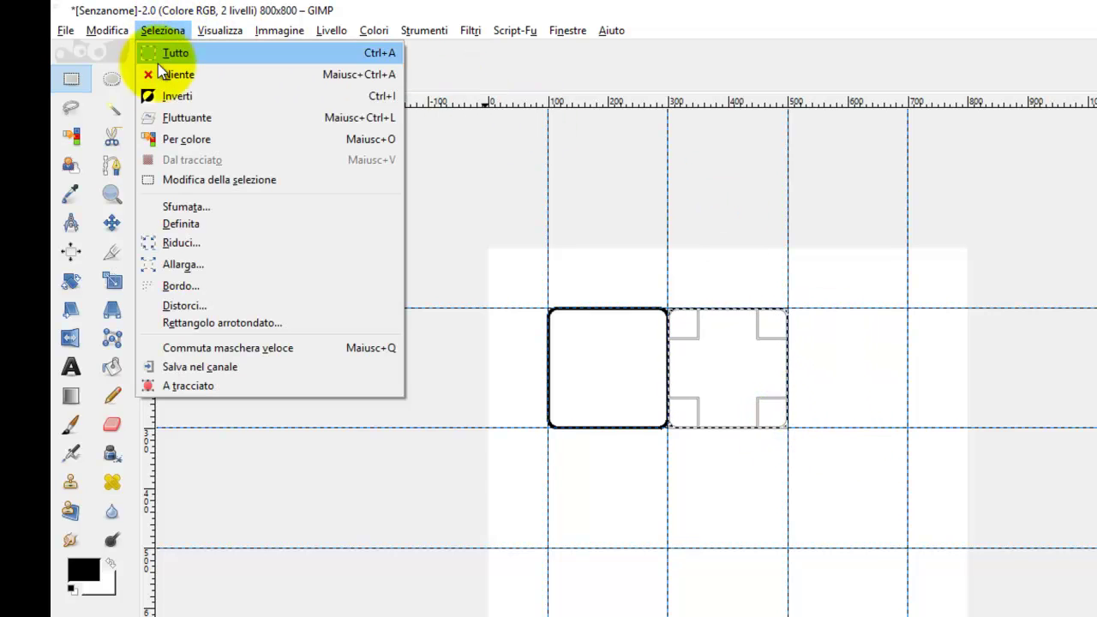
click(173, 287)
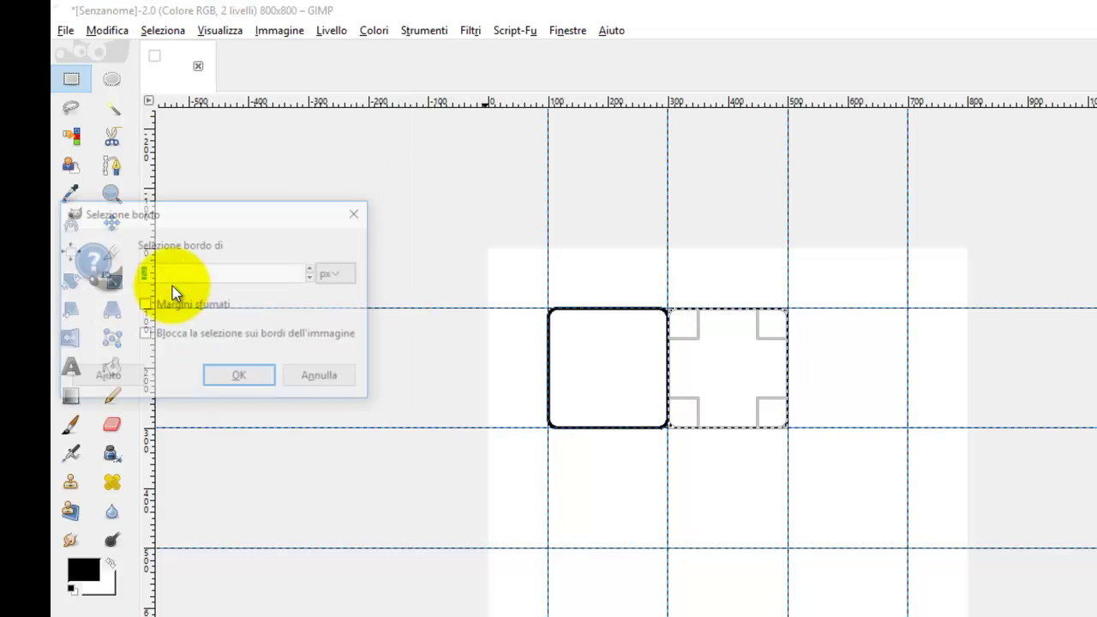
click(253, 380)
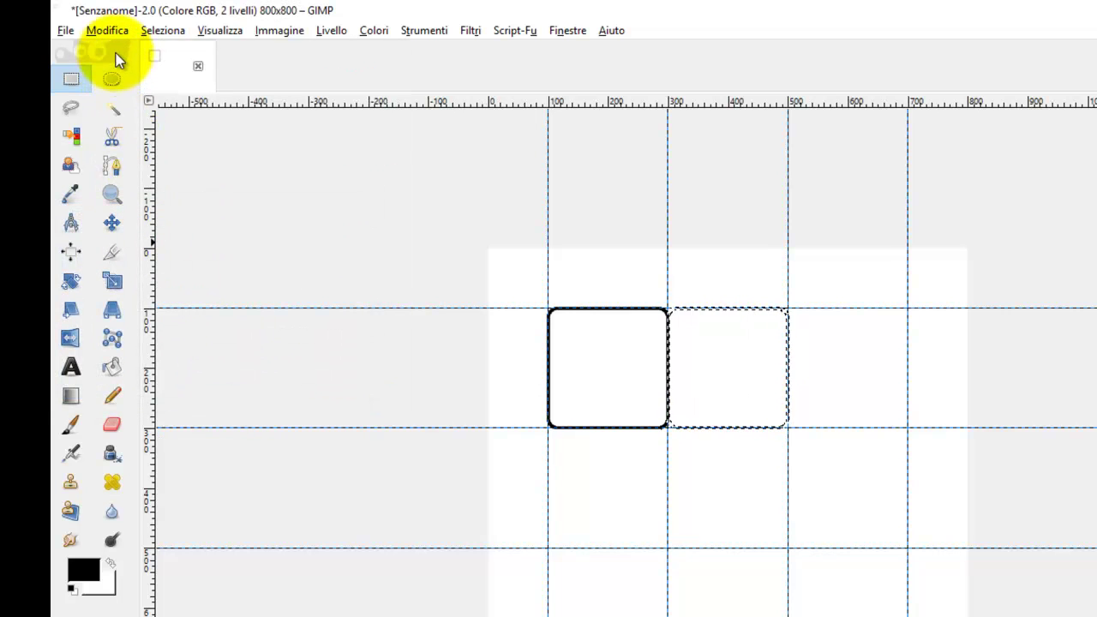
click(108, 30)
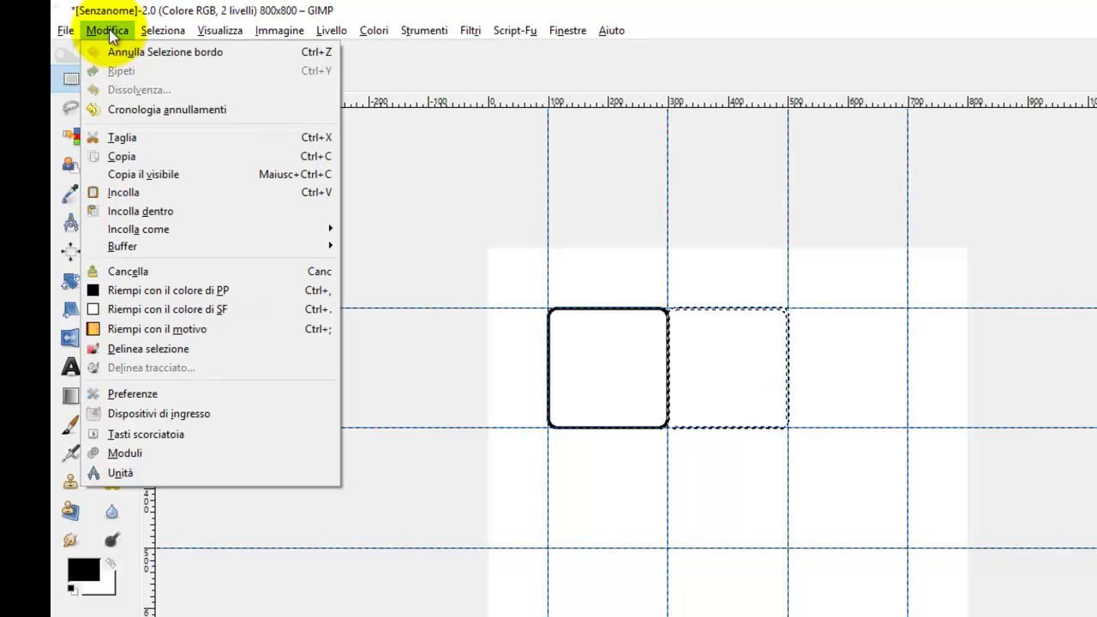
click(133, 292)
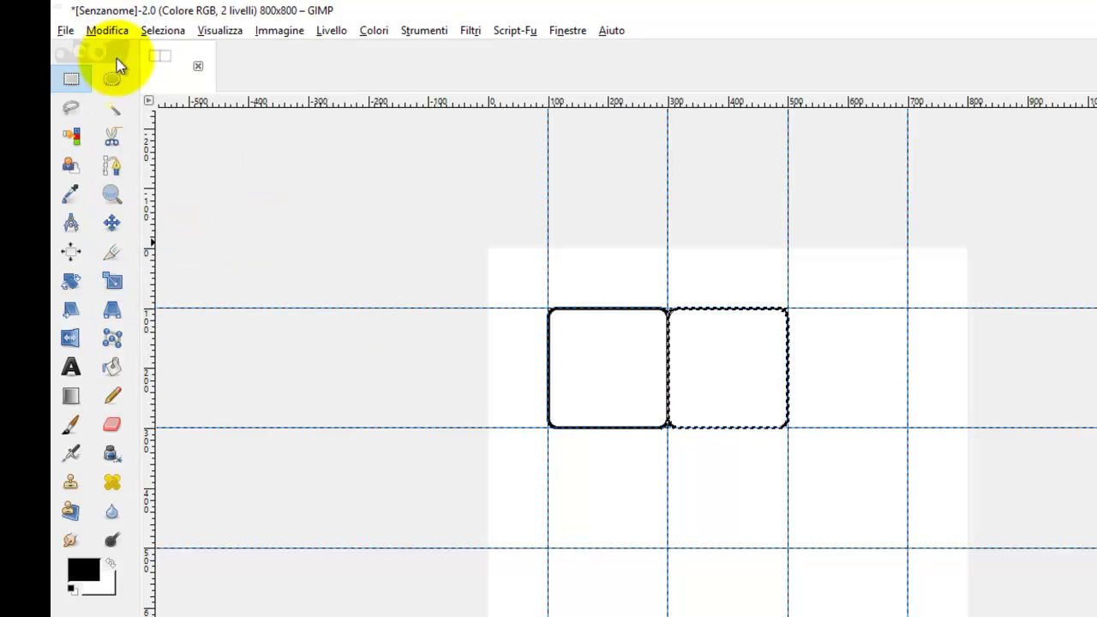
click(178, 30)
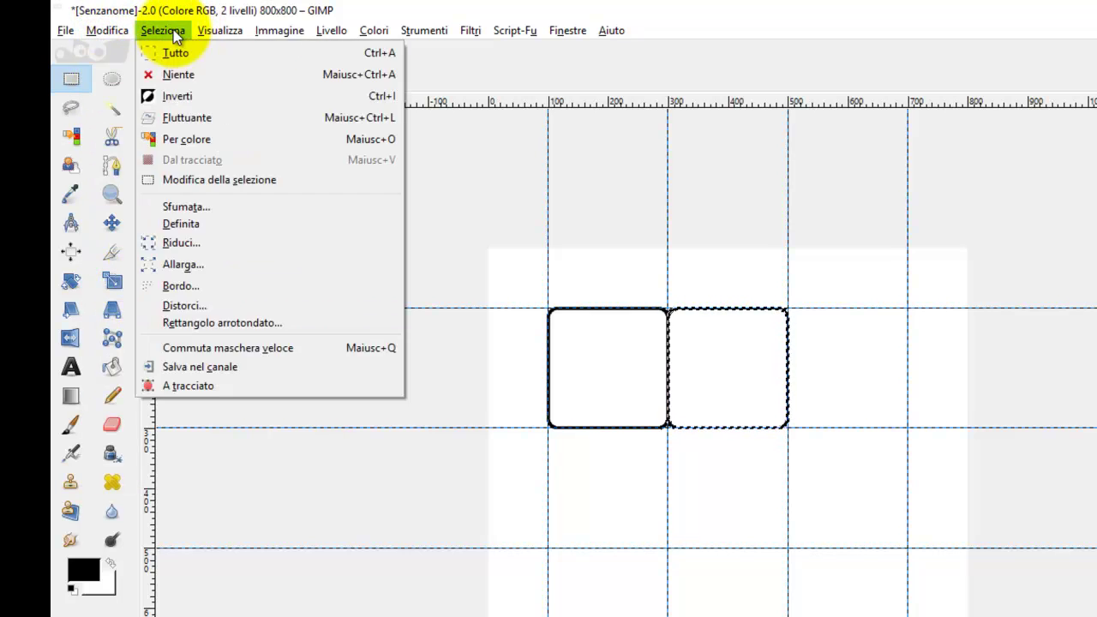
Outline the third top-row cell with a 2 px black border, then deselect.
click(175, 75)
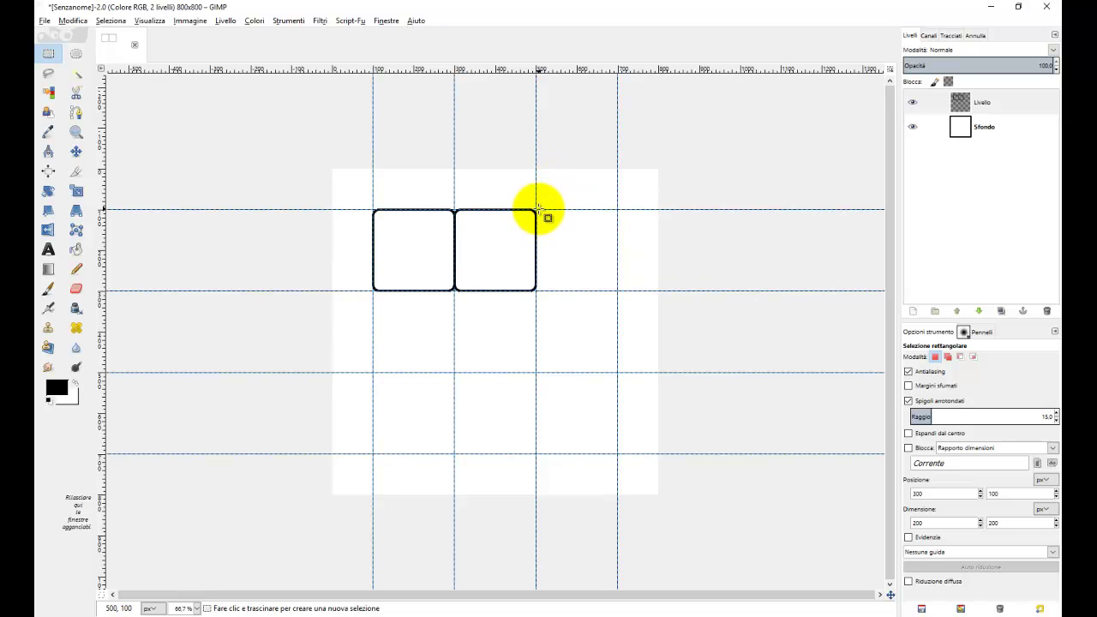
drag(536, 209, 615, 290)
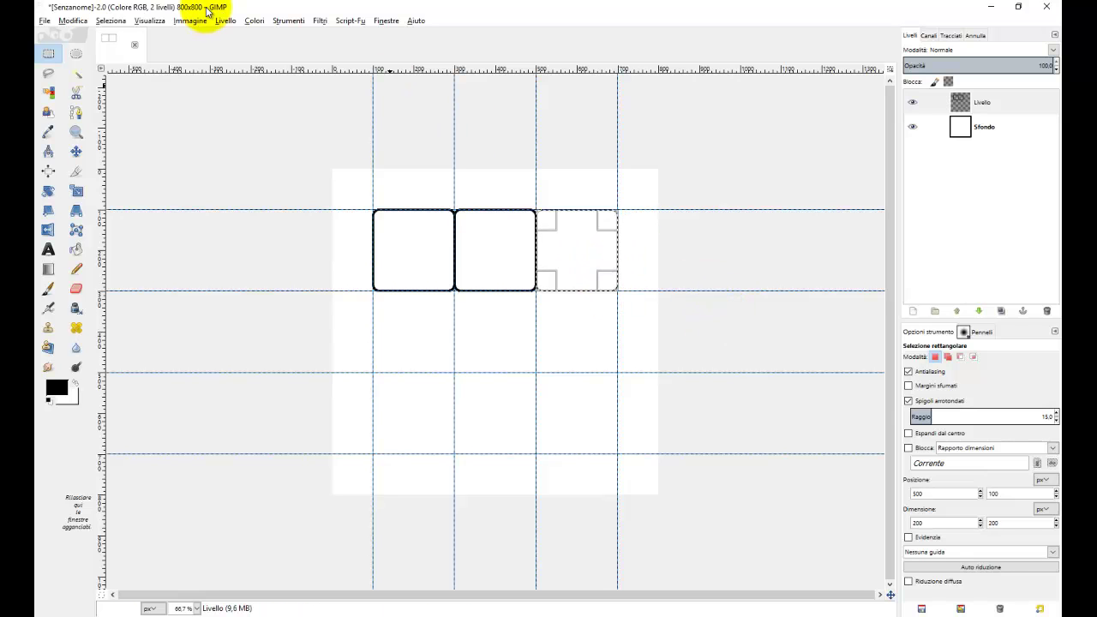
click(111, 22)
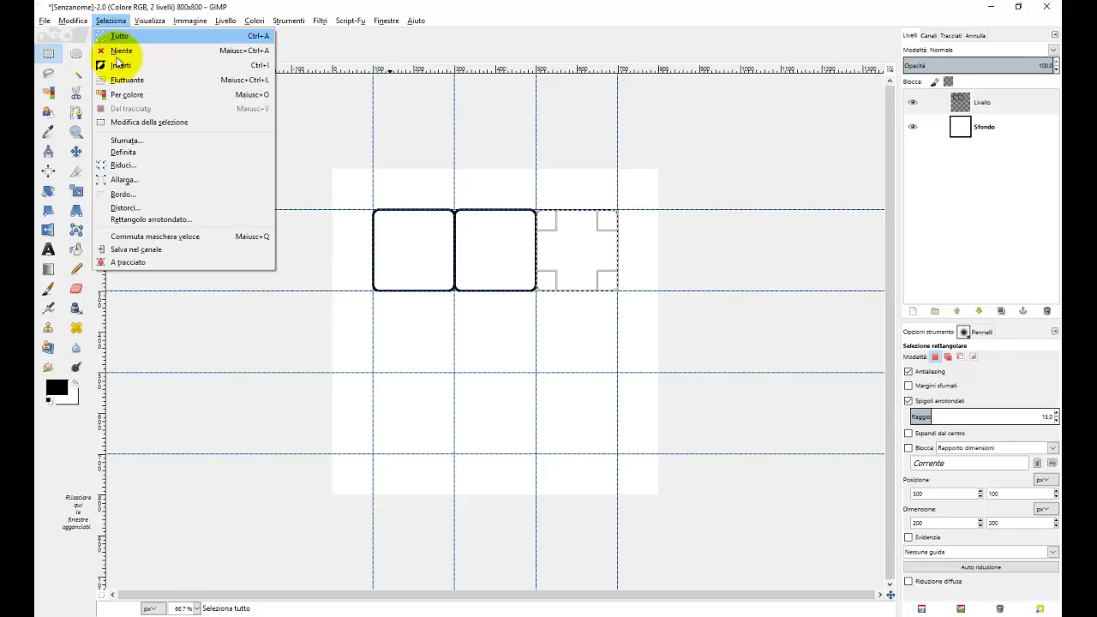
click(120, 193)
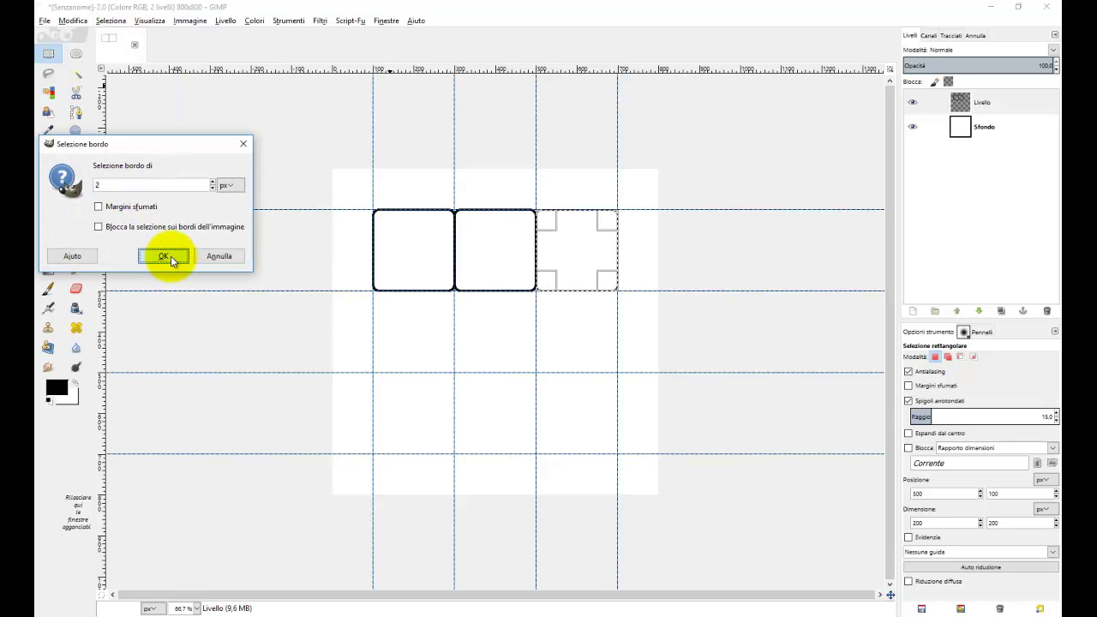
click(164, 256)
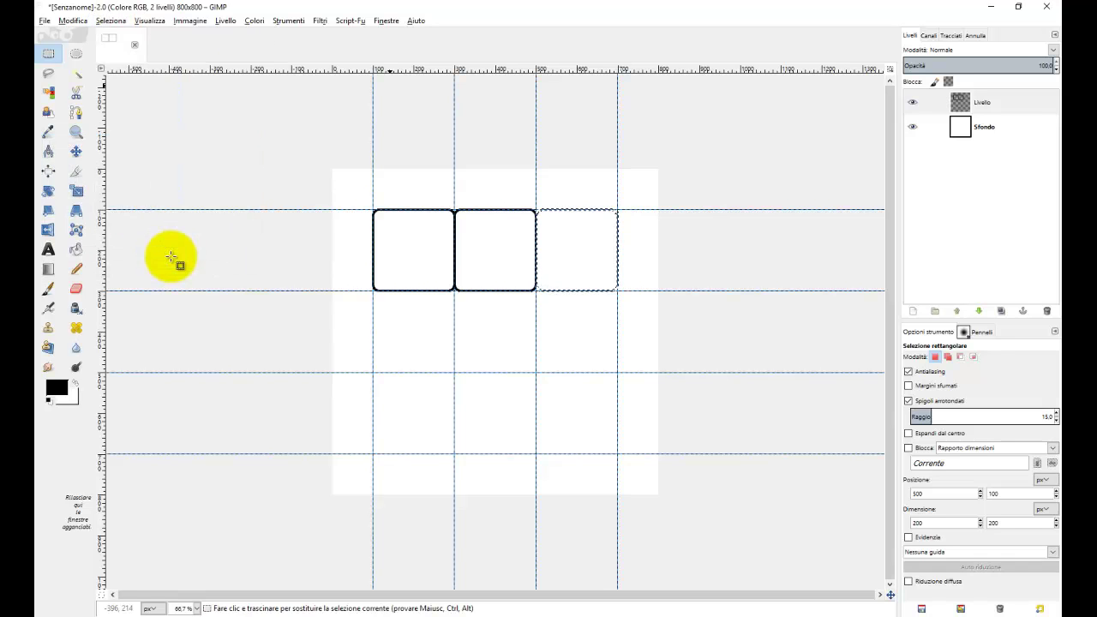
click(74, 21)
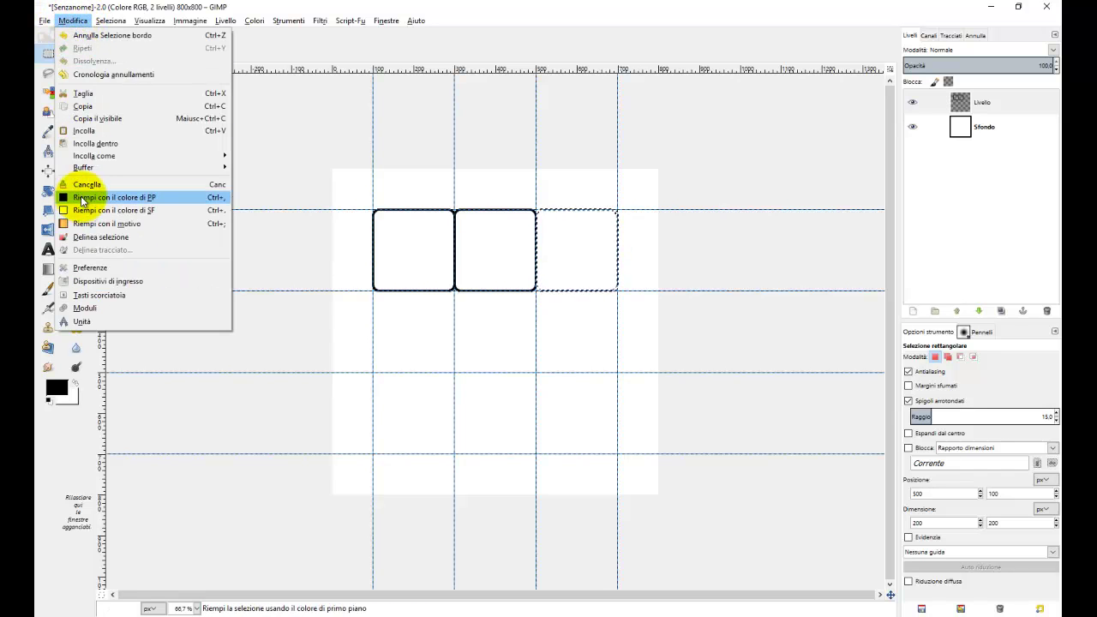
click(81, 198)
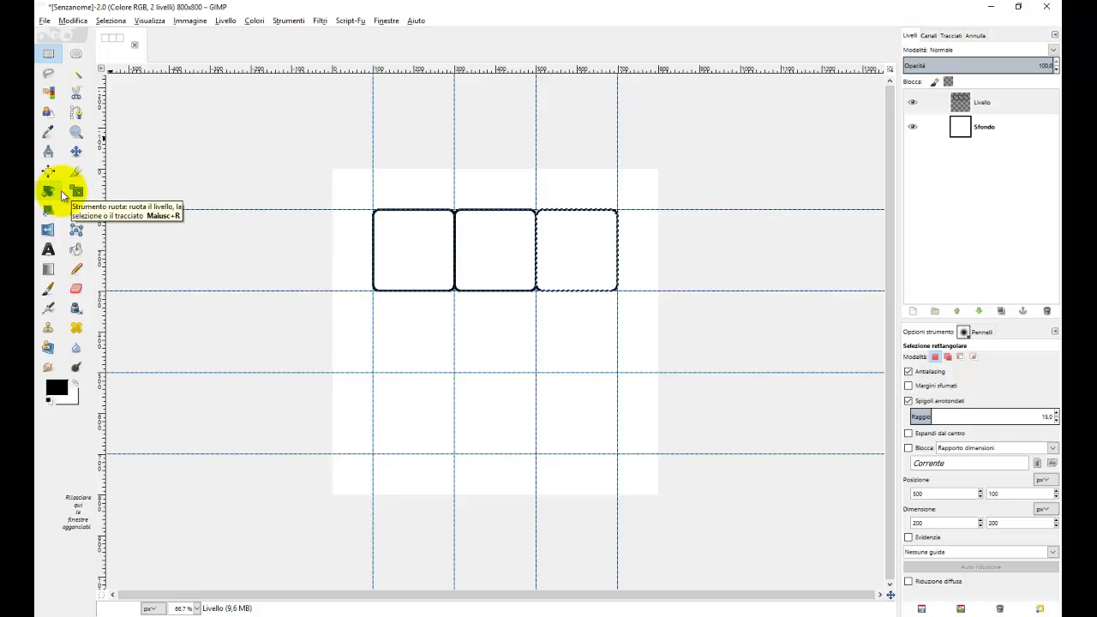
click(116, 21)
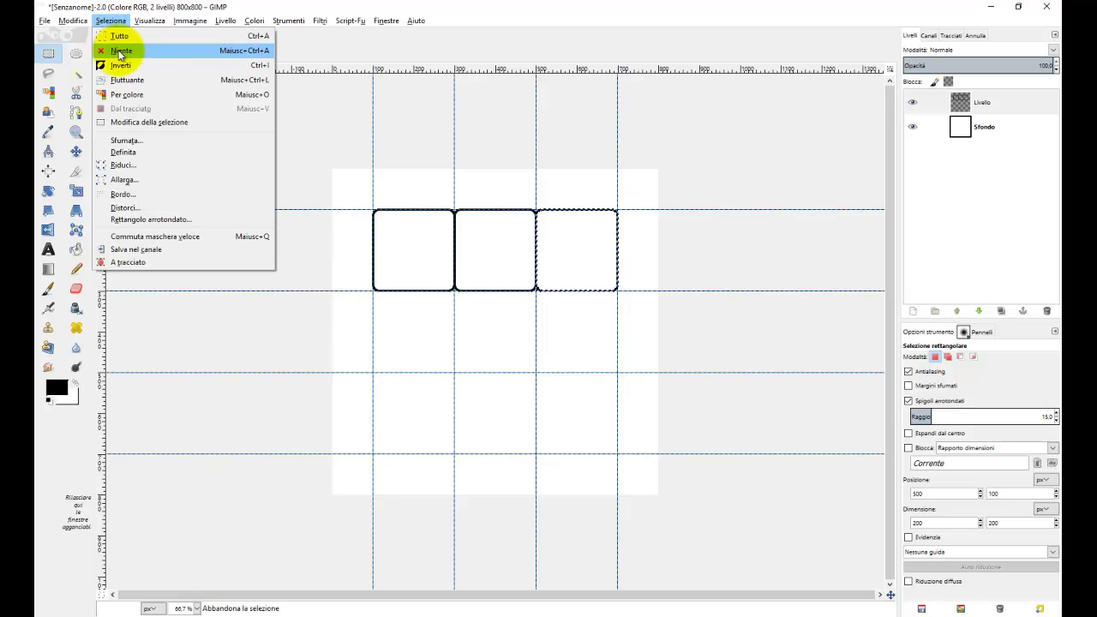
click(120, 52)
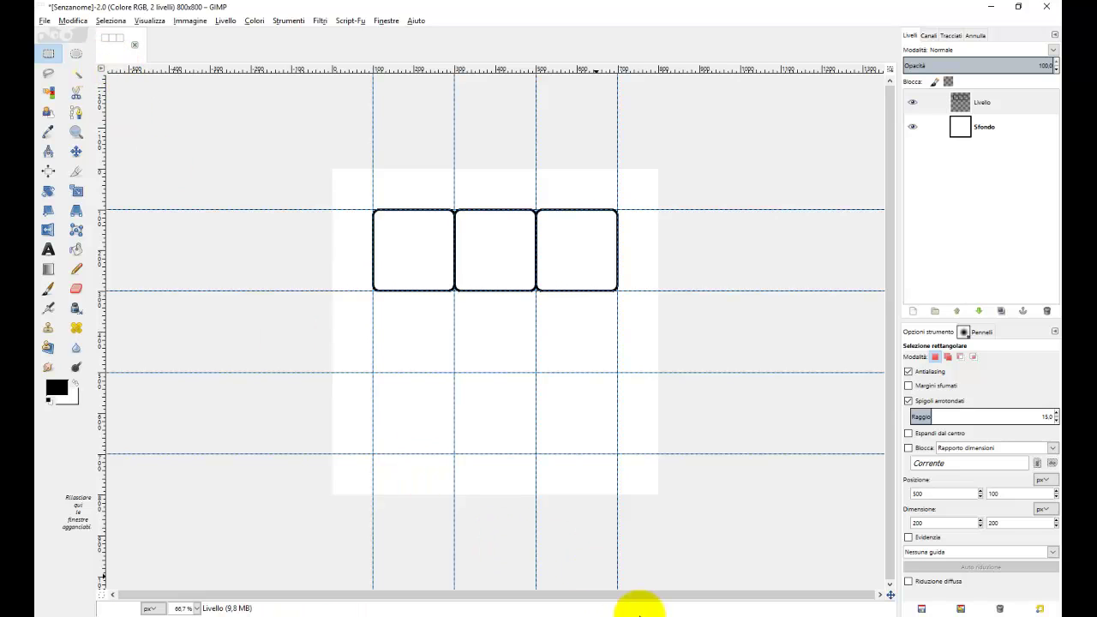
Outline the bottom-right cell with a 2 px black border, then deselect.
click(686, 614)
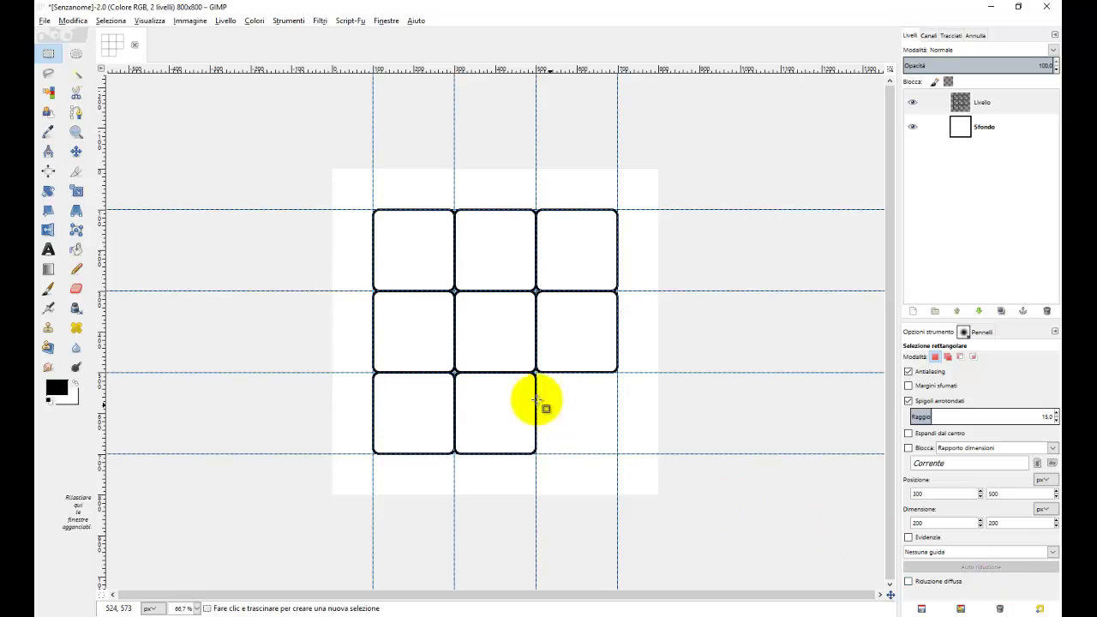
mouse_move(536, 373)
mouse_down()
mouse_move(617, 430)
mouse_move(617, 453)
mouse_up()
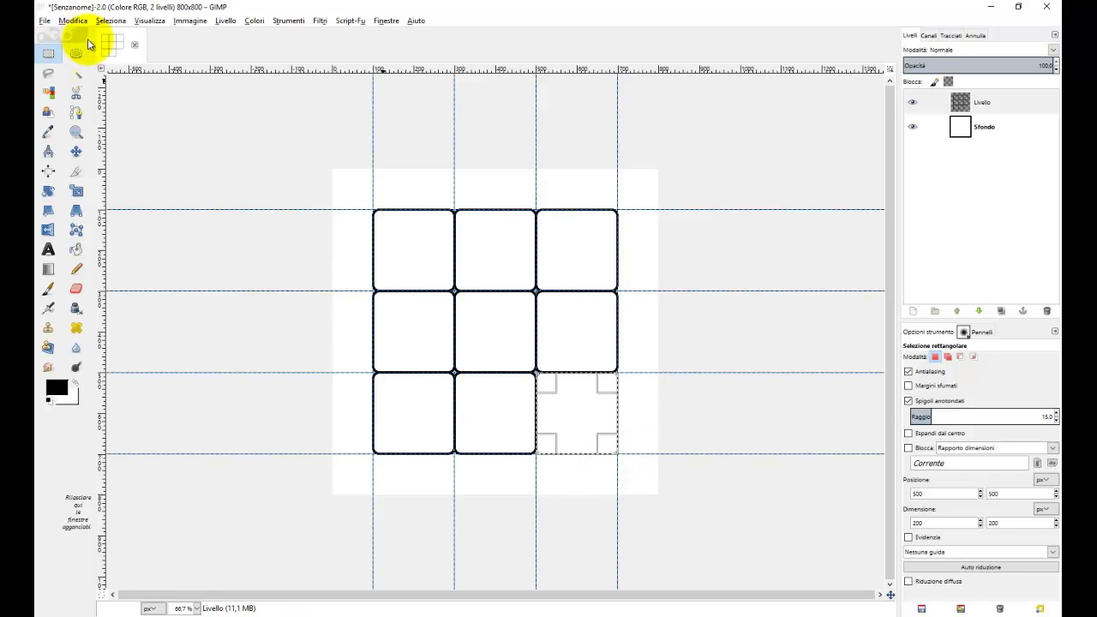
click(111, 20)
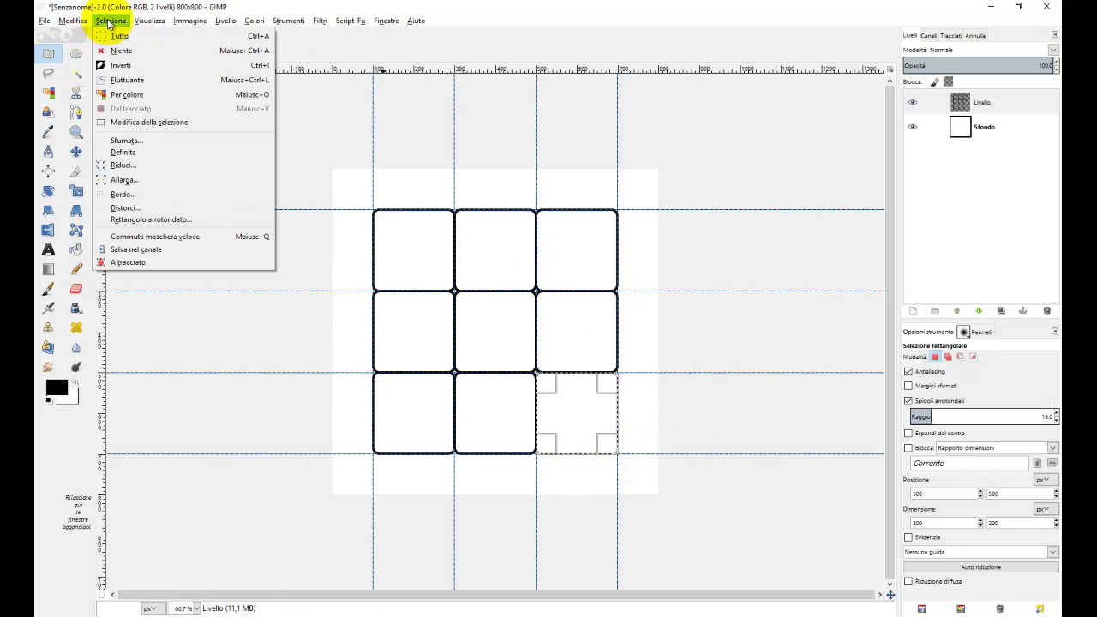
click(117, 195)
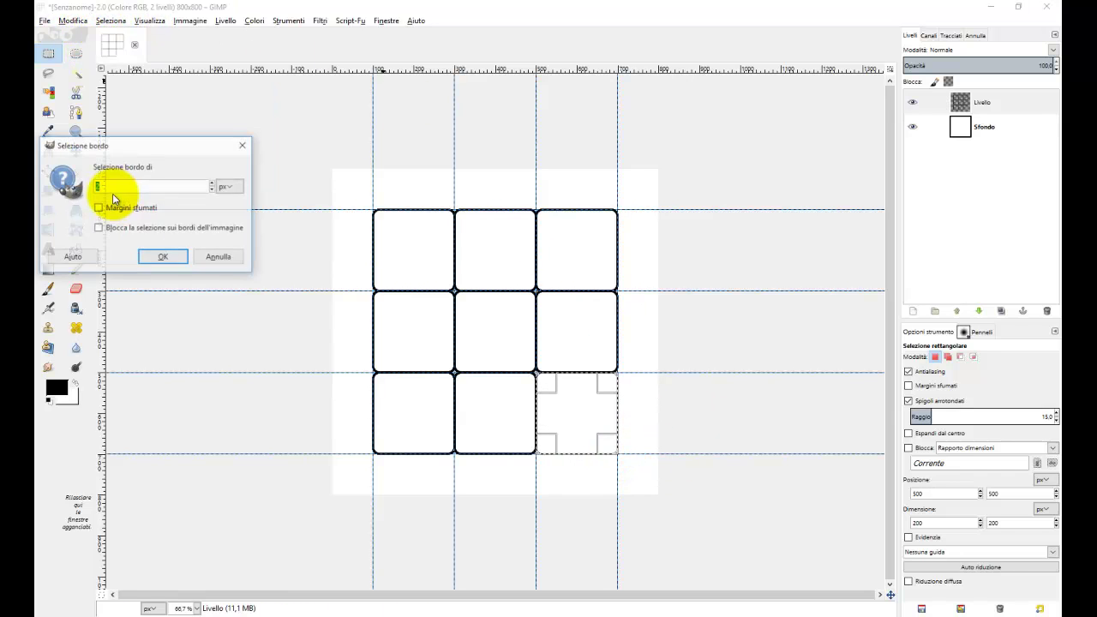
click(164, 258)
click(73, 21)
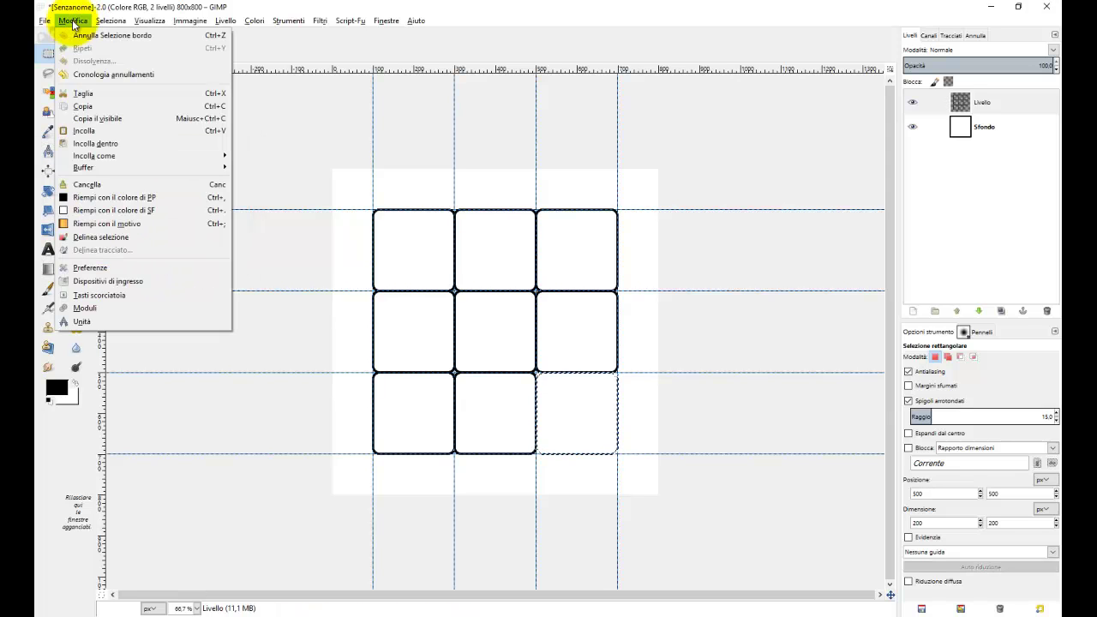
click(85, 198)
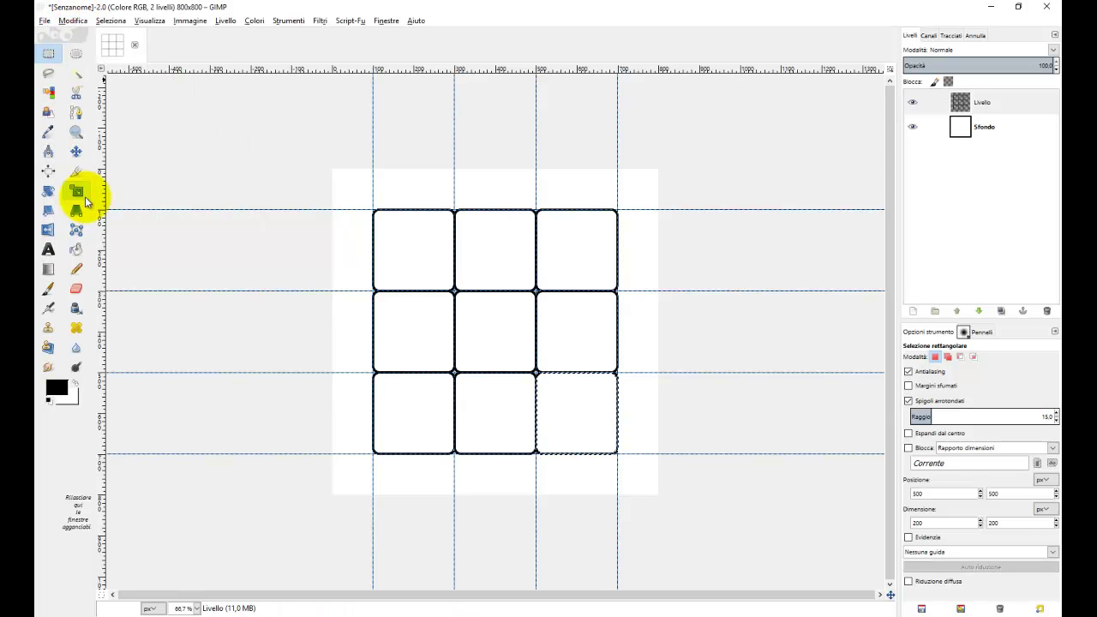
click(111, 20)
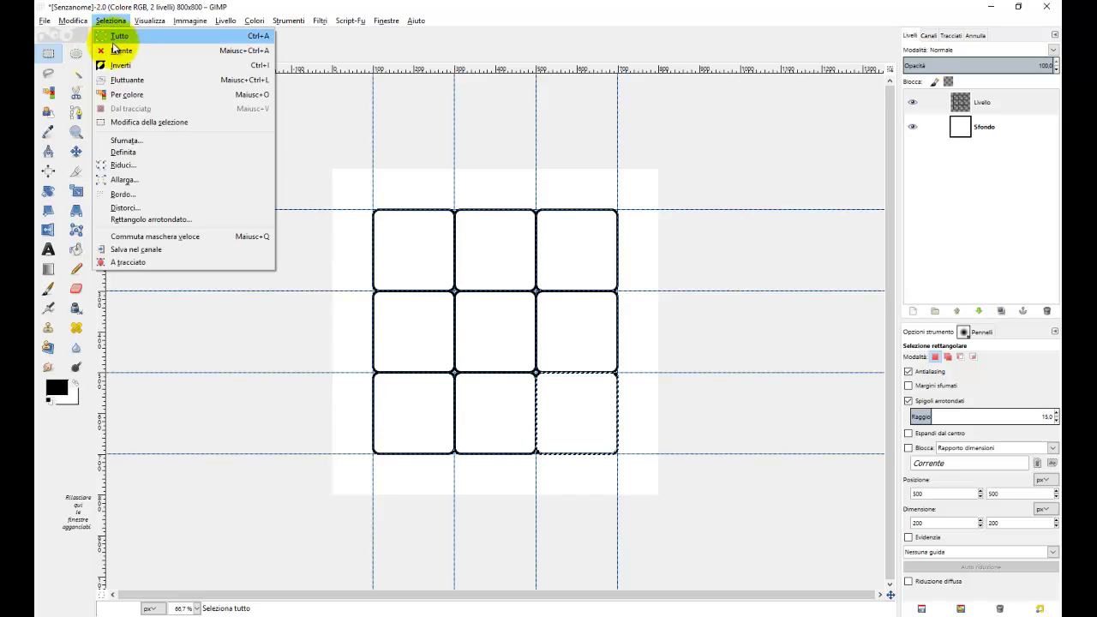
click(115, 49)
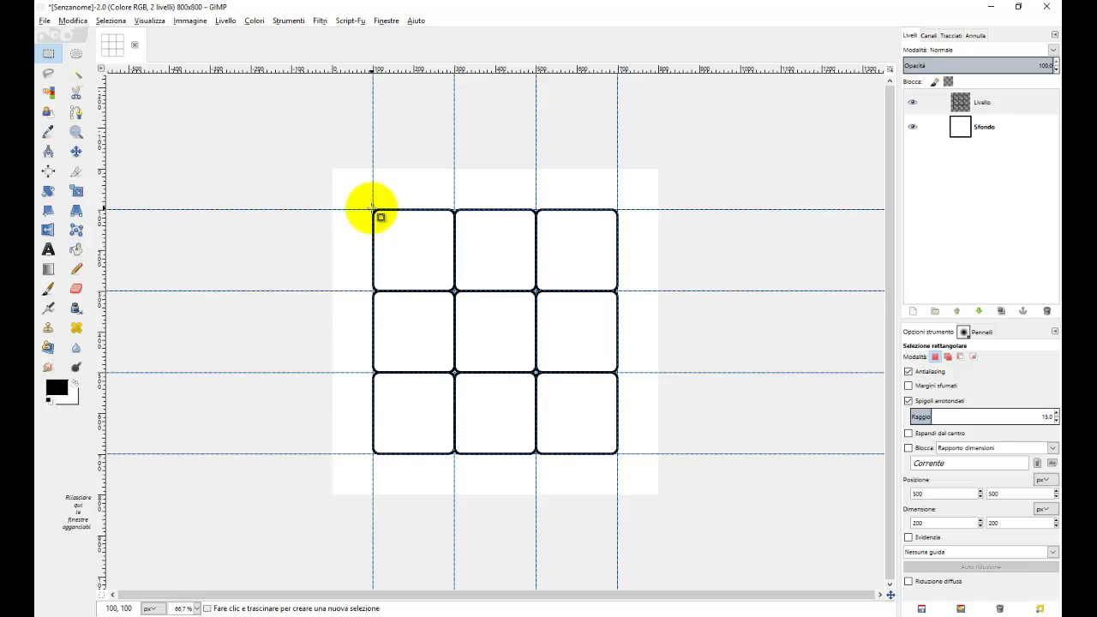
Select the whole grid, fill a 5 px black border around it, then deselect.
mouse_move(373, 209)
mouse_down()
mouse_move(606, 353)
mouse_move(617, 453)
mouse_up()
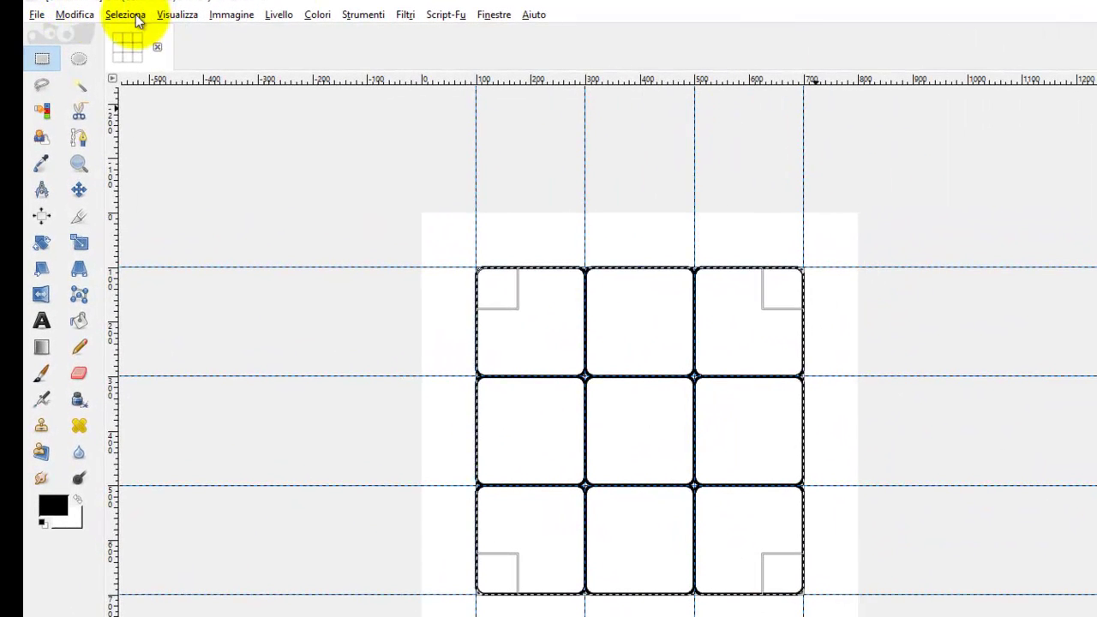
click(130, 17)
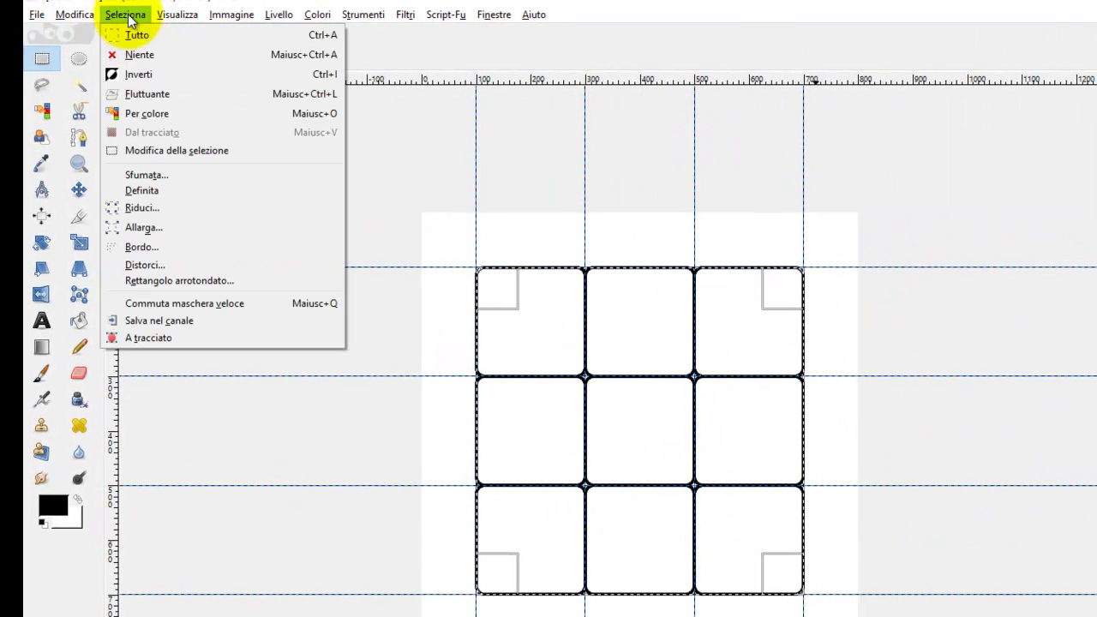
click(142, 245)
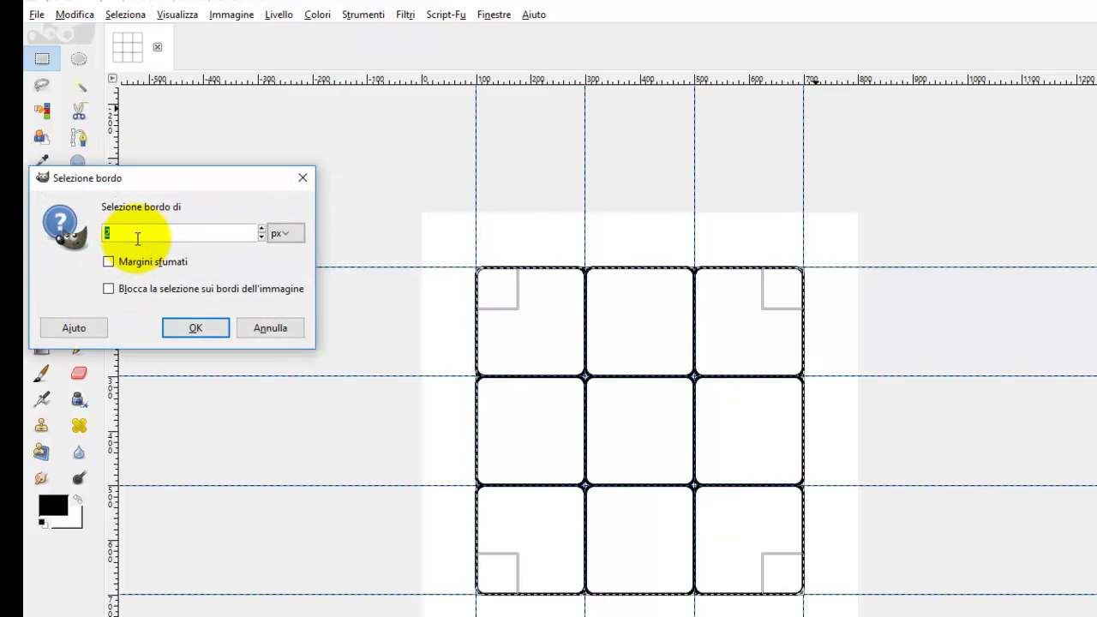
click(179, 331)
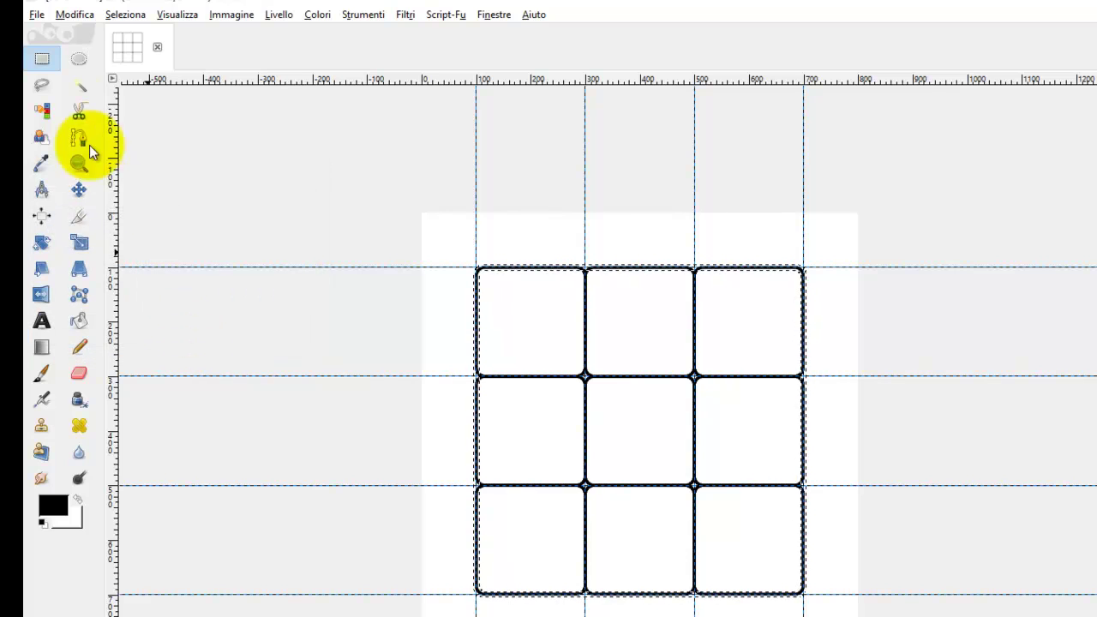
click(70, 15)
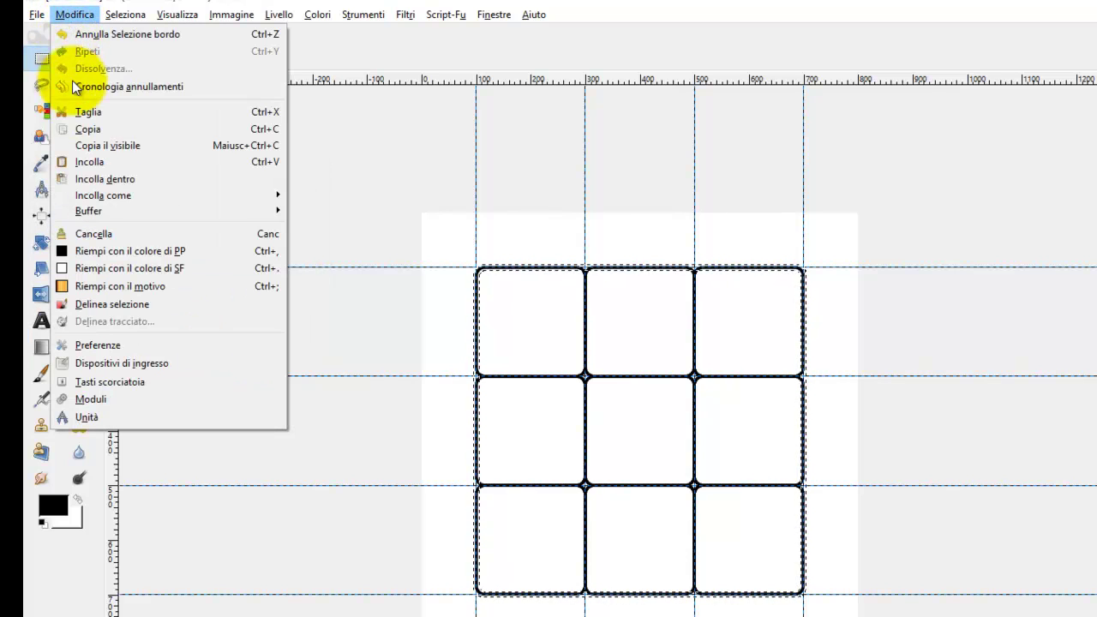
click(75, 250)
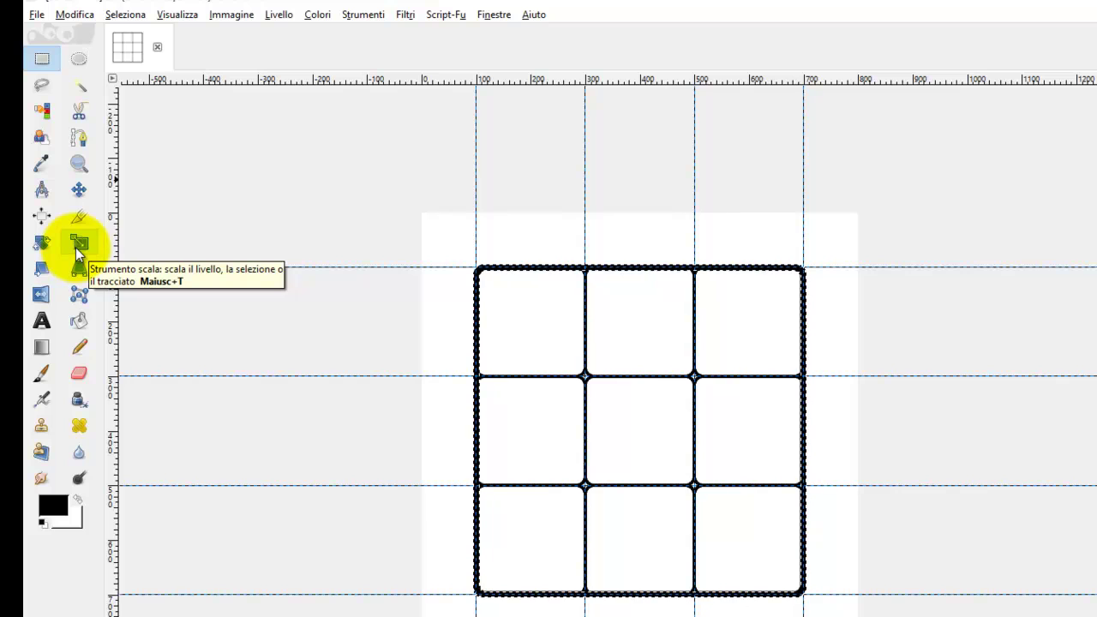
click(124, 17)
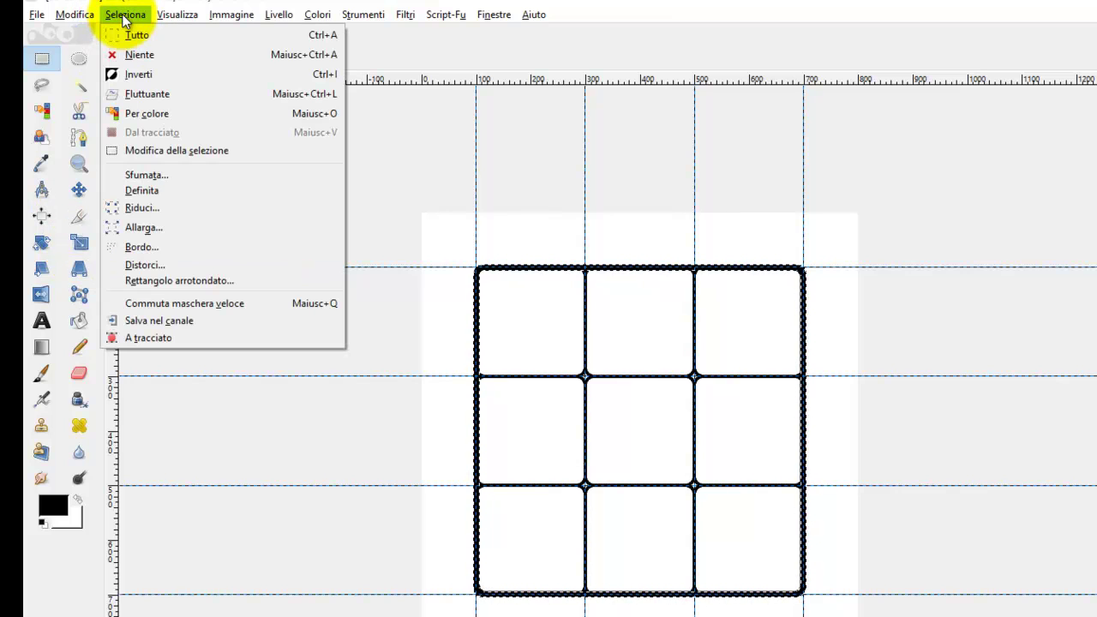
click(121, 58)
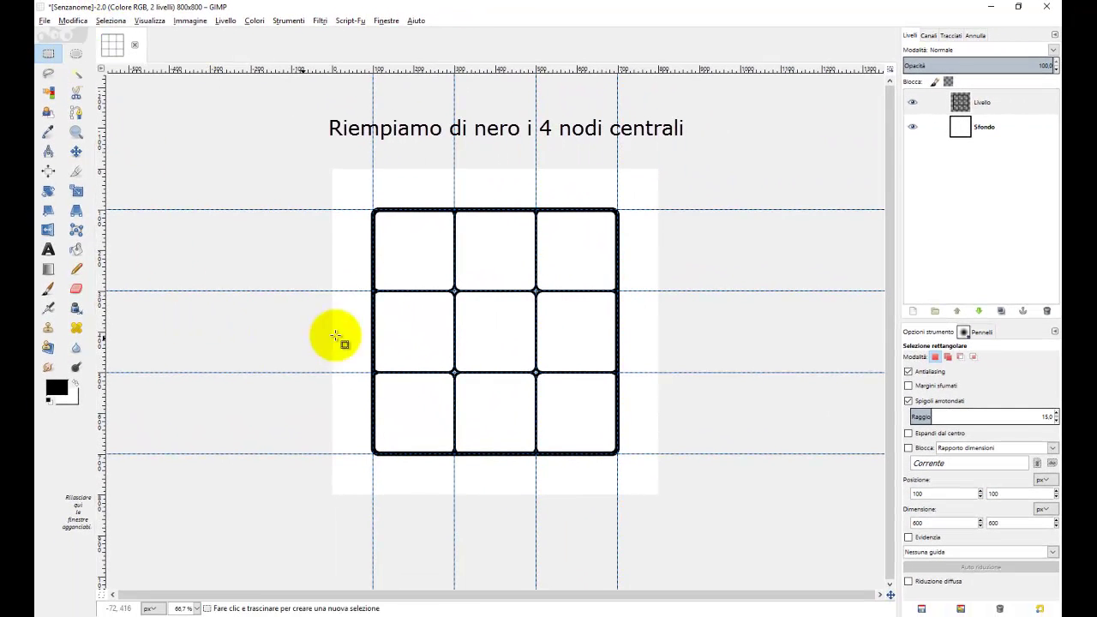
Zoom into the grid centre and Fuzzy Select the four central intersection gaps in add mode.
key(ctrl)
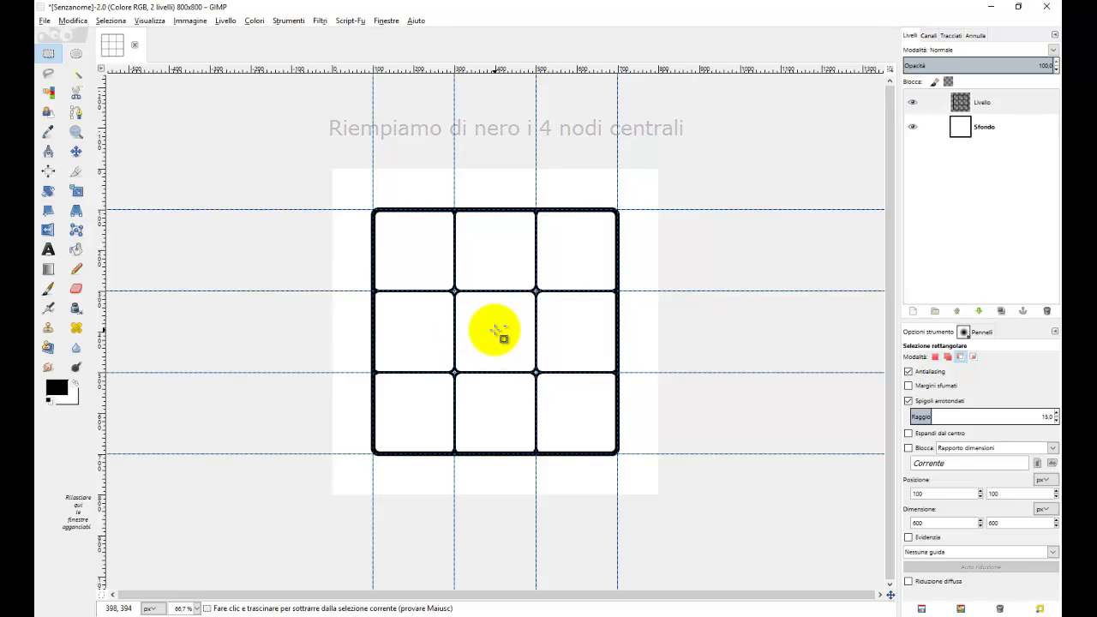
scroll(497, 333, down, 1)
scroll(495, 332, up, 2)
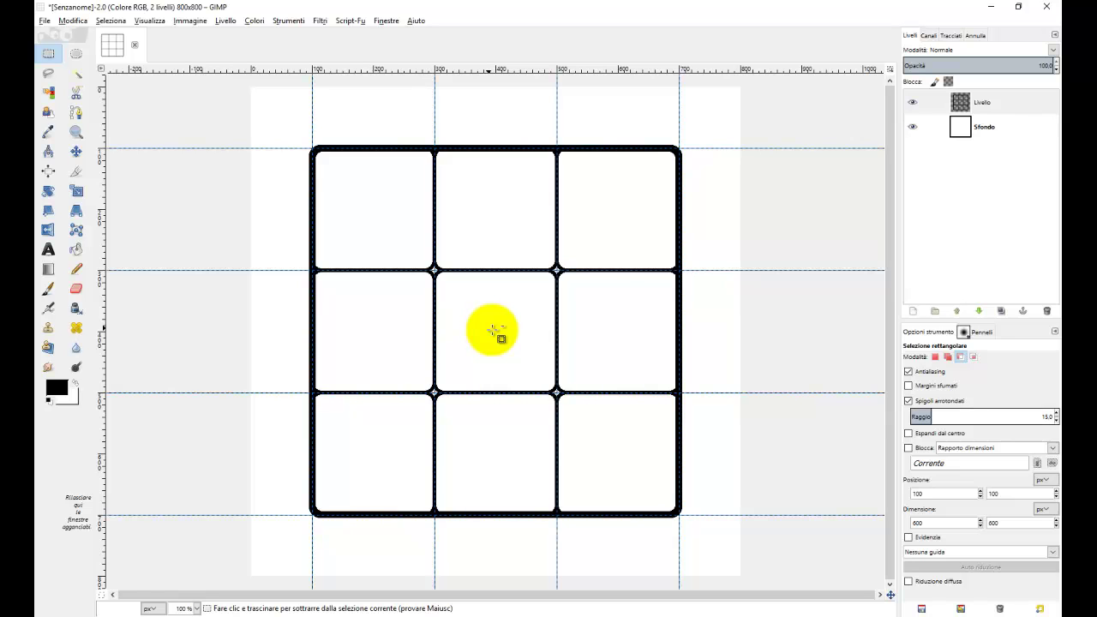
scroll(495, 332, up, 1)
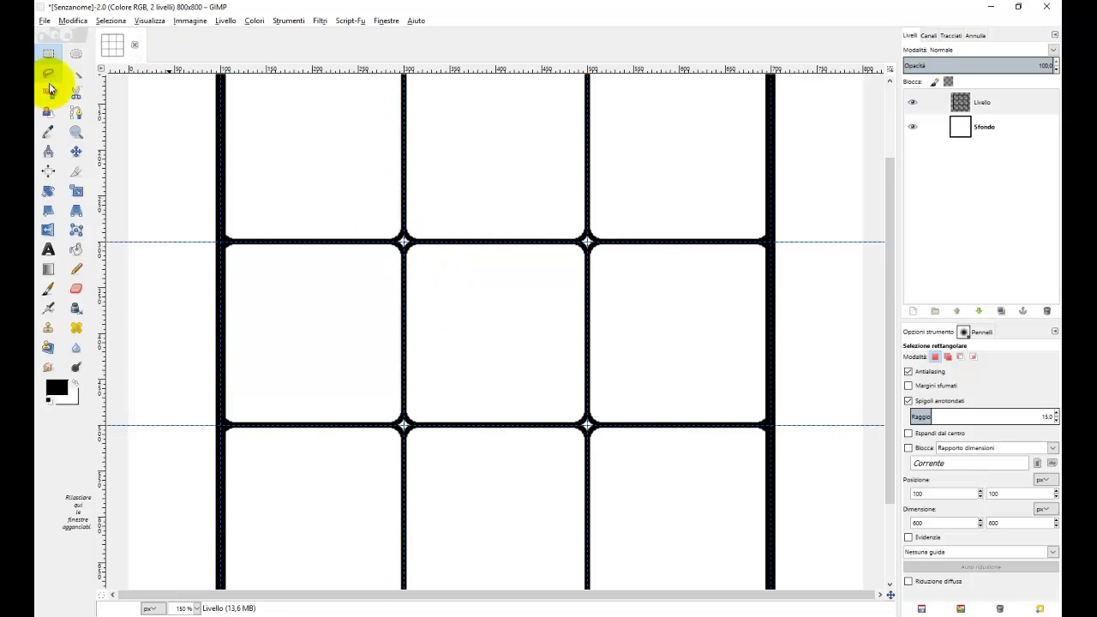
click(78, 76)
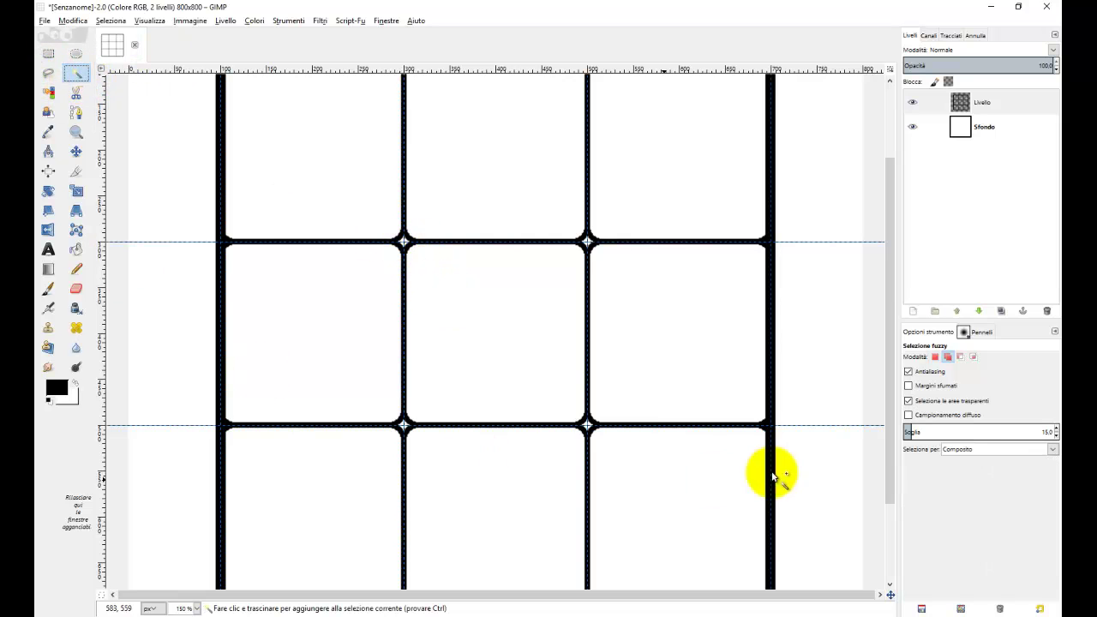
click(948, 357)
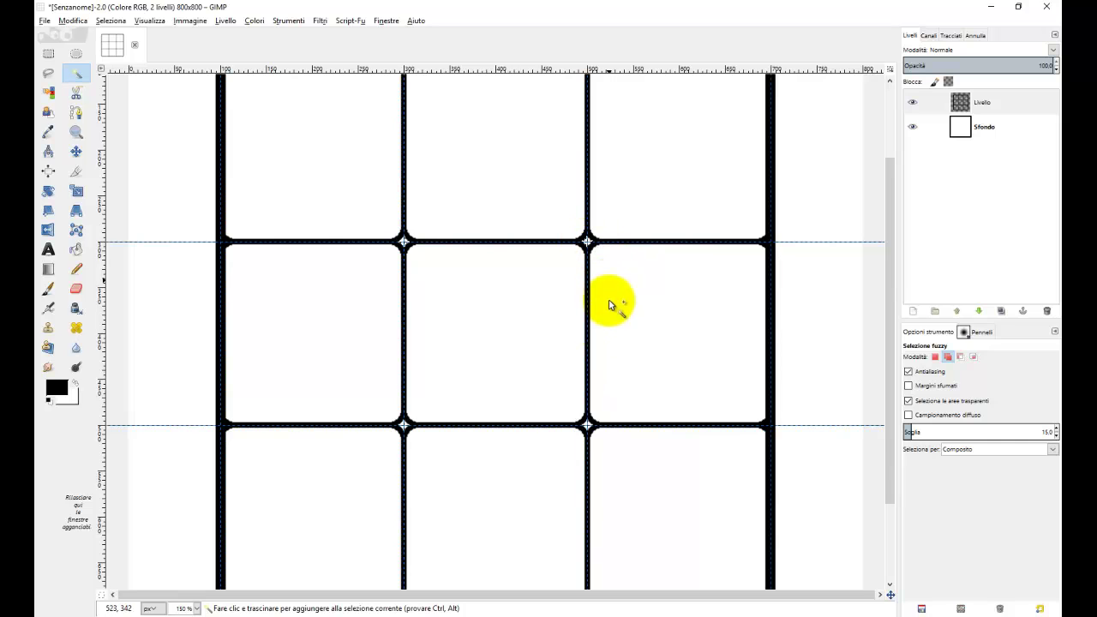
click(404, 425)
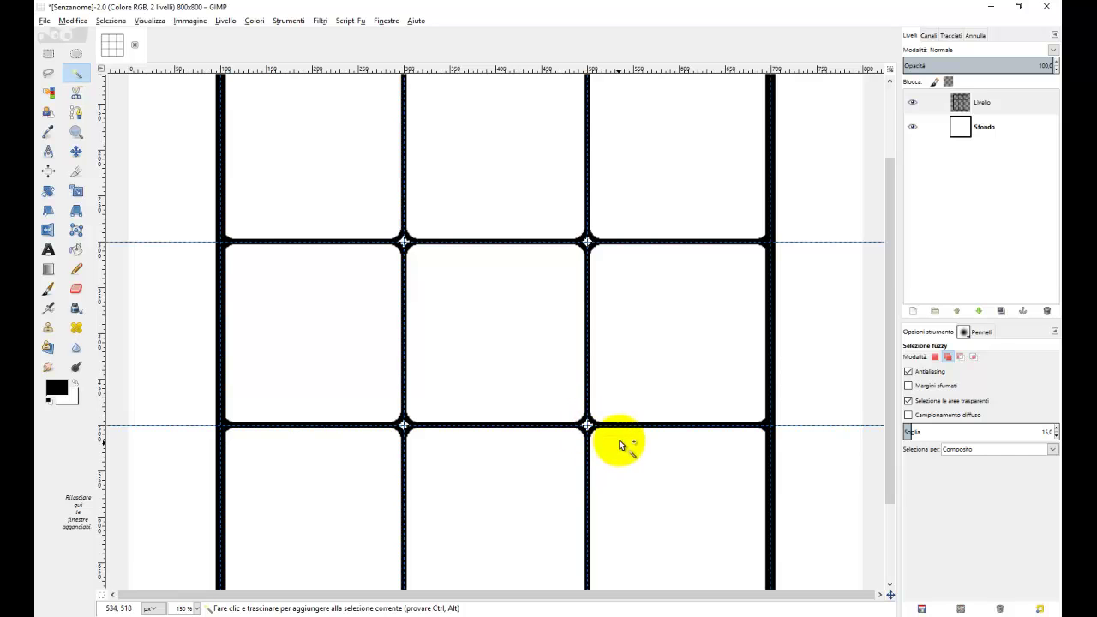
Fill the selected gaps with the black foreground colour, deselect, and return to 100% zoom.
click(74, 21)
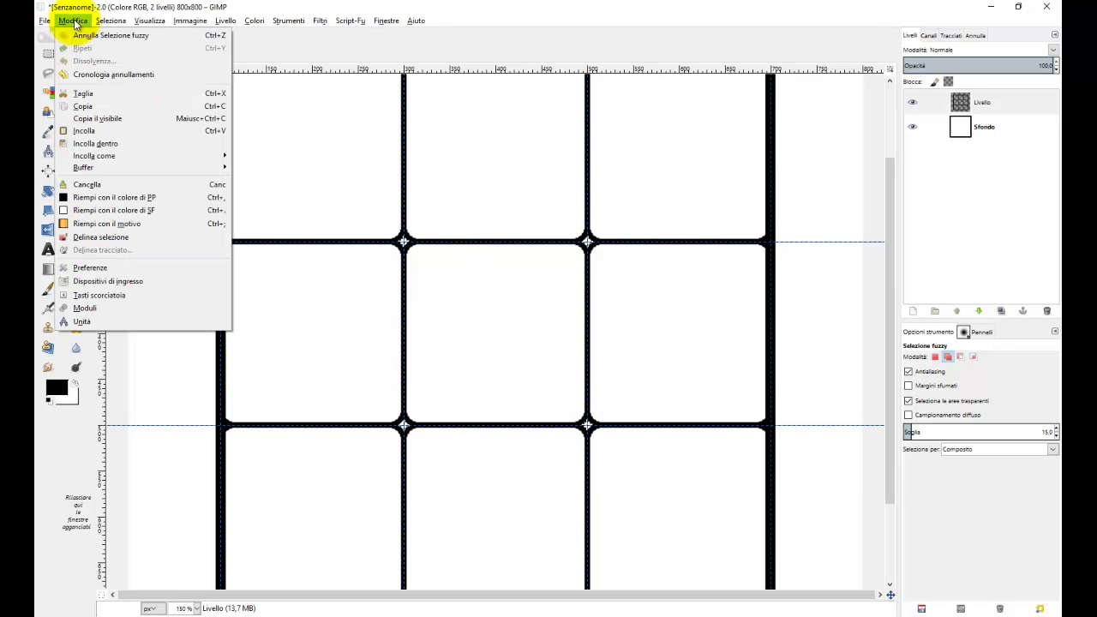
click(83, 199)
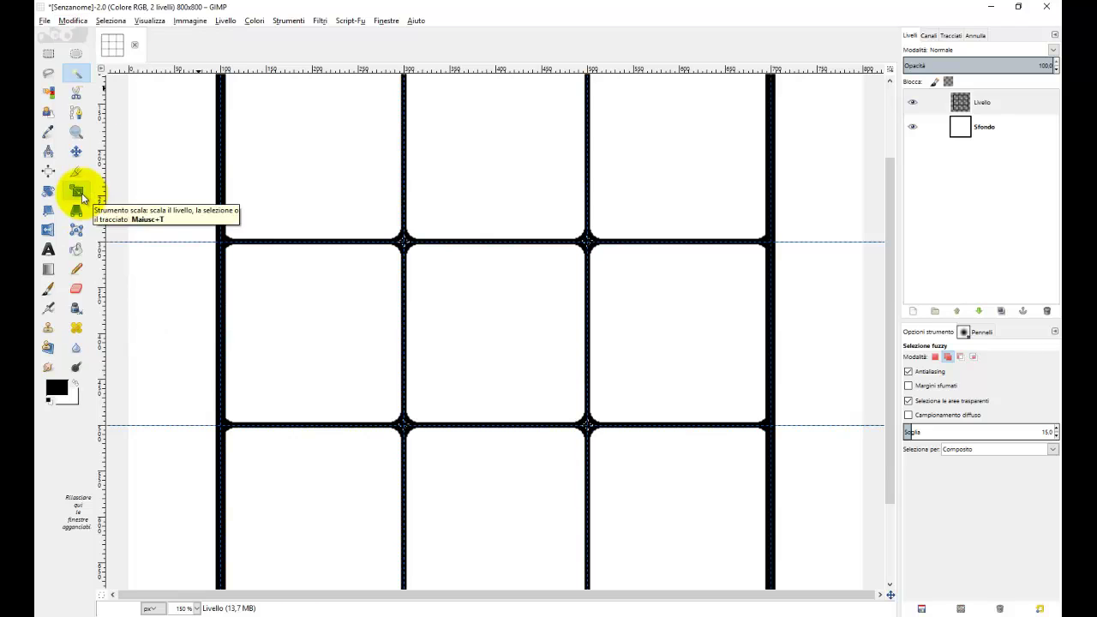
click(113, 21)
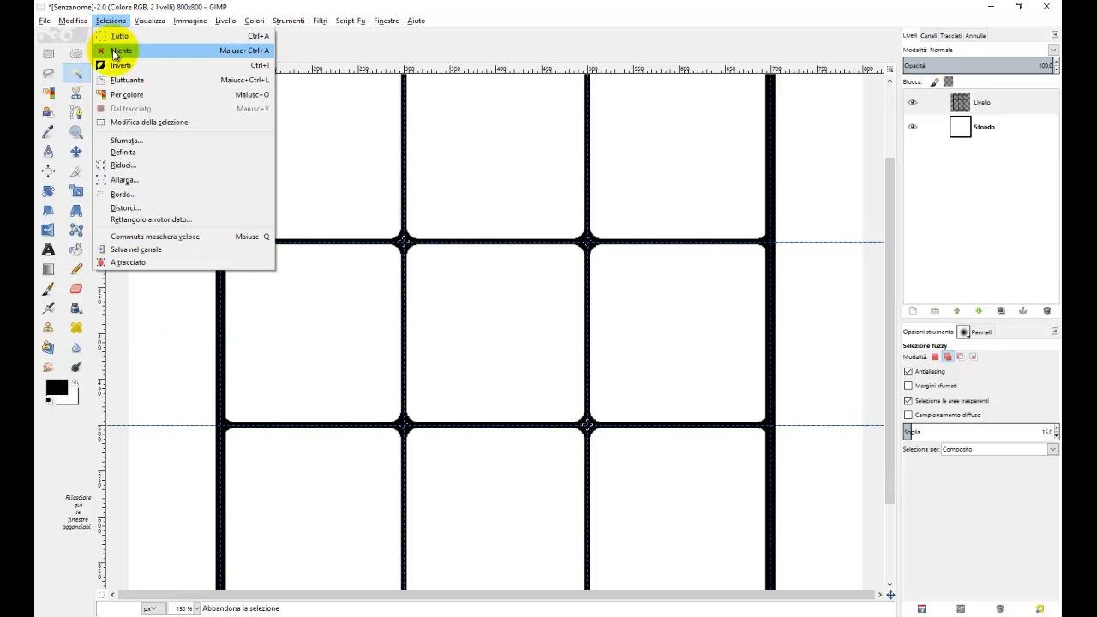
click(116, 51)
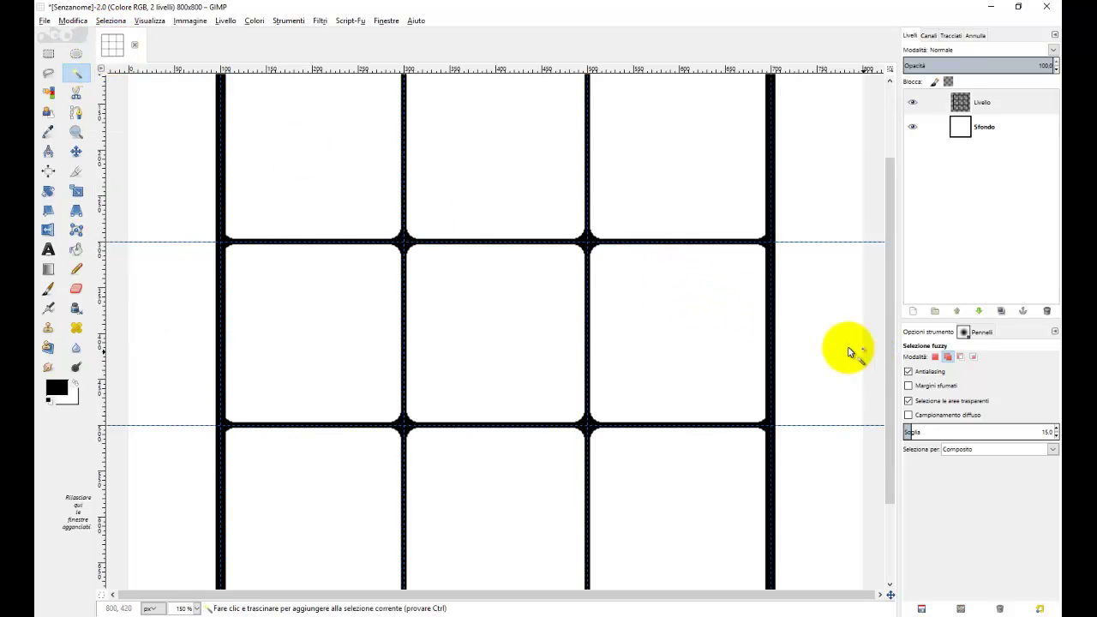
key(1)
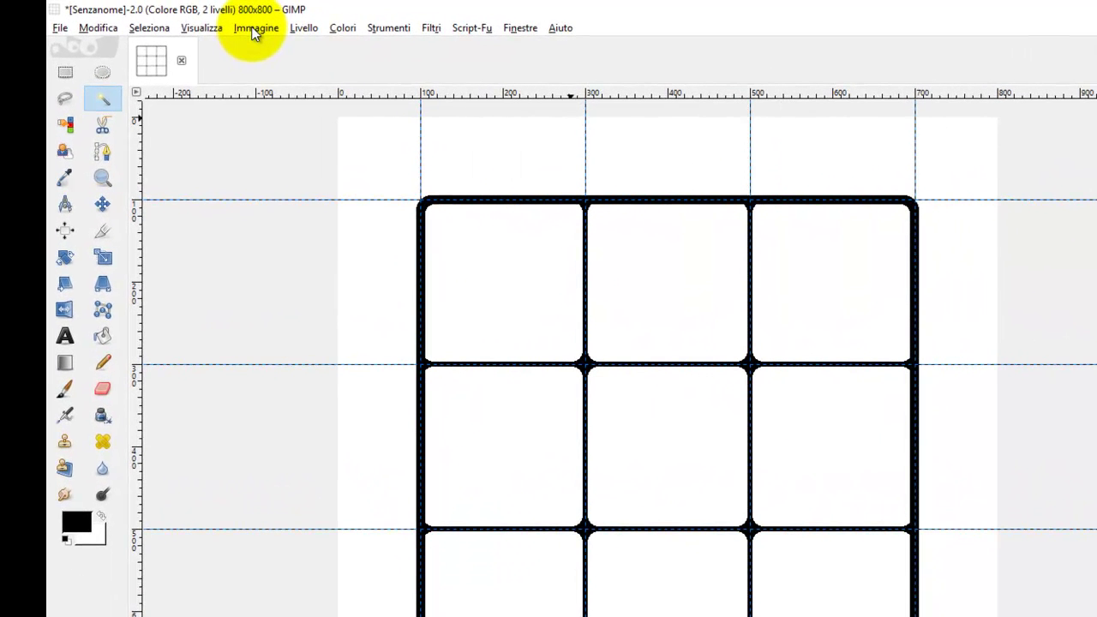
Remove all guides and hide the white Sfondo background layer.
click(252, 30)
mouse_move(274, 311)
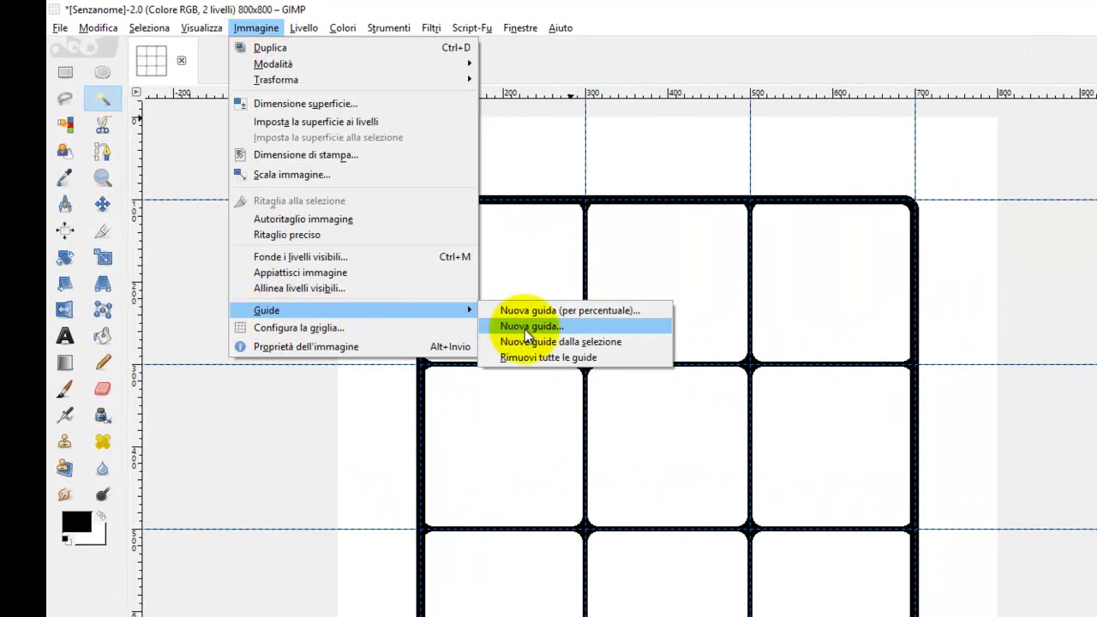
click(478, 299)
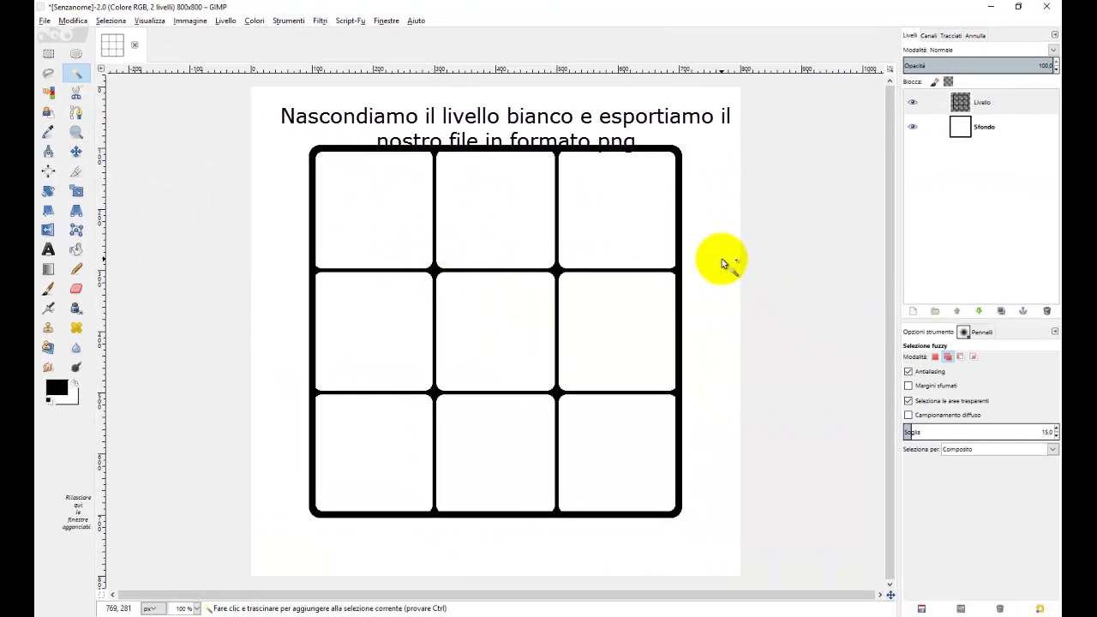
click(912, 127)
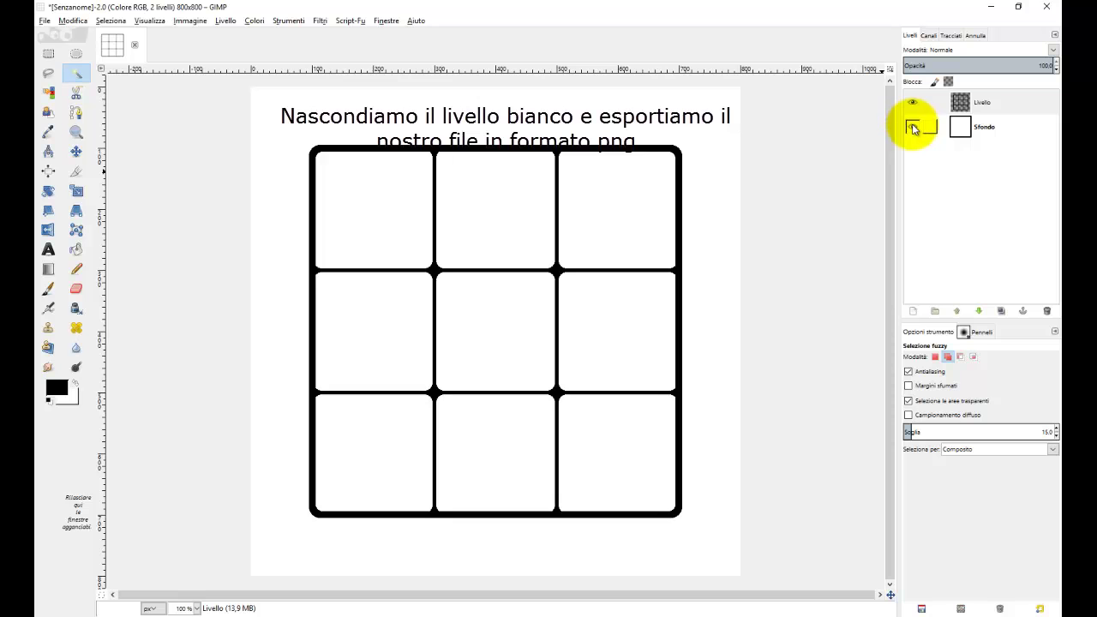